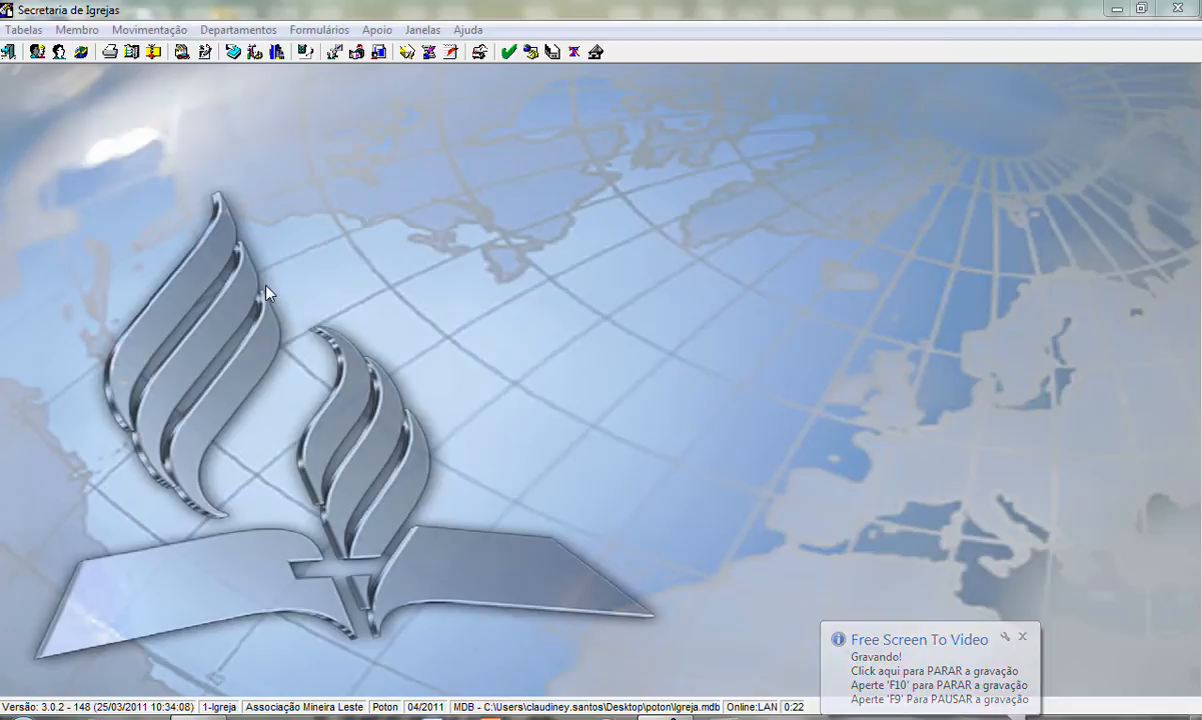
# Start a new transfer letter request of type Pedido de Carta de Transferência.
pyautogui.click(84, 35)
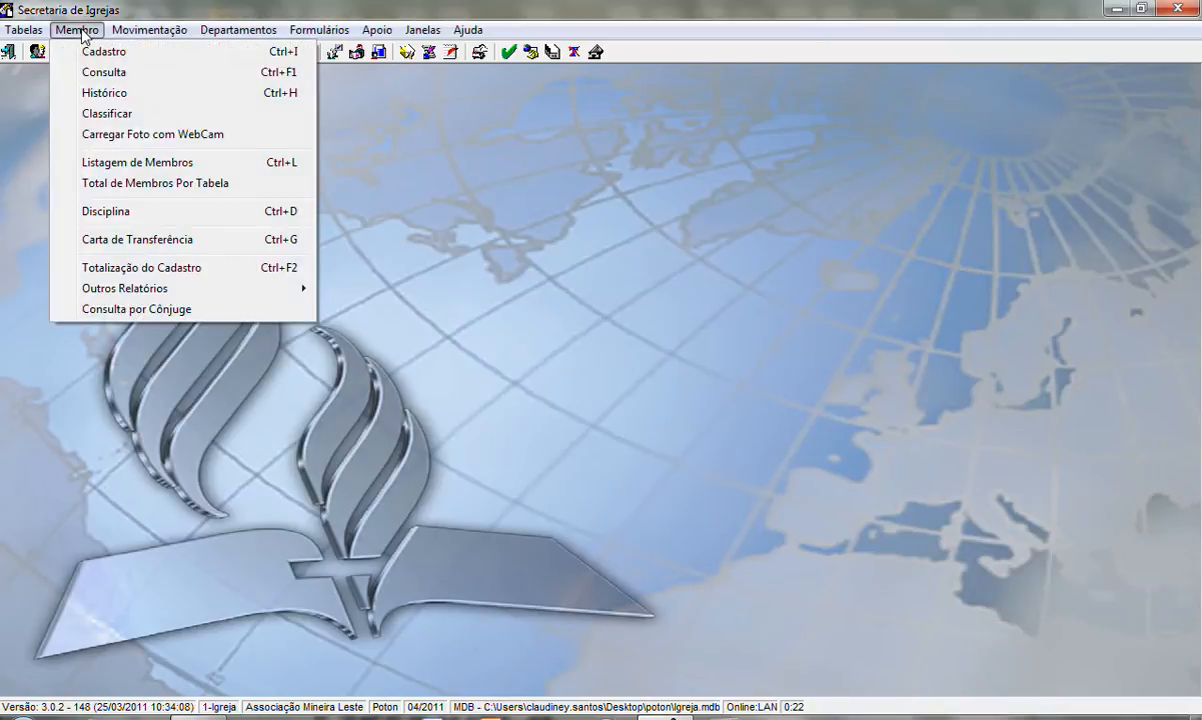
pyautogui.click(127, 240)
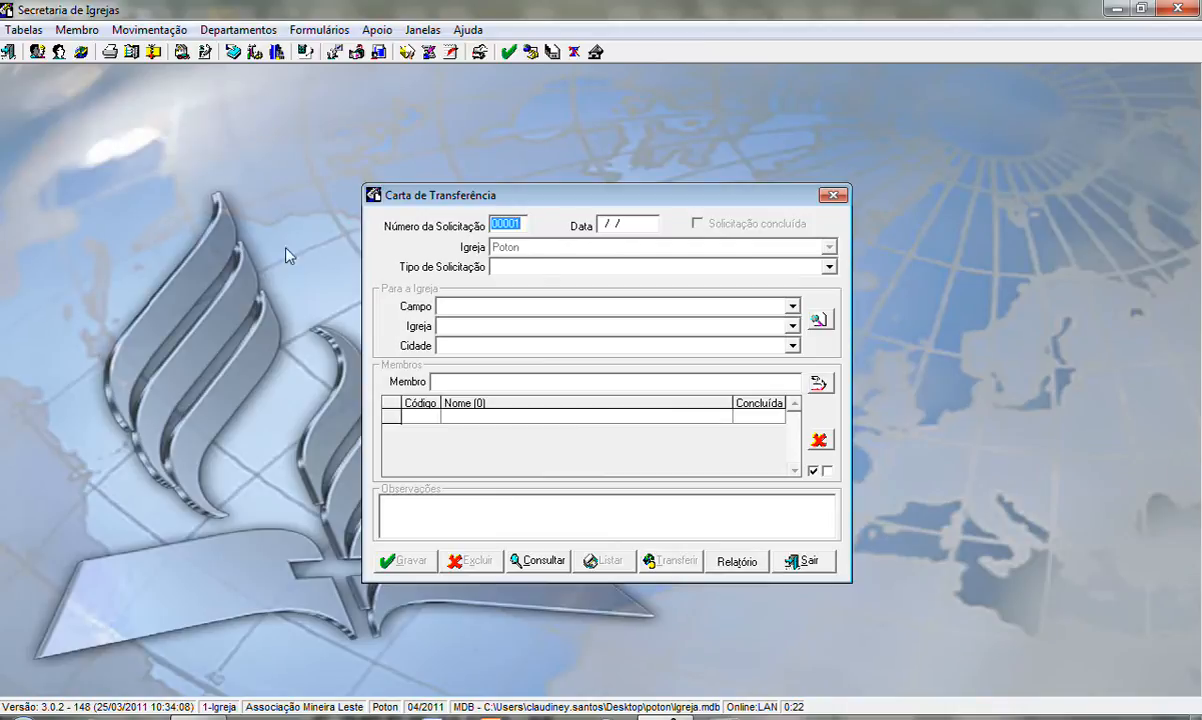
pyautogui.click(829, 270)
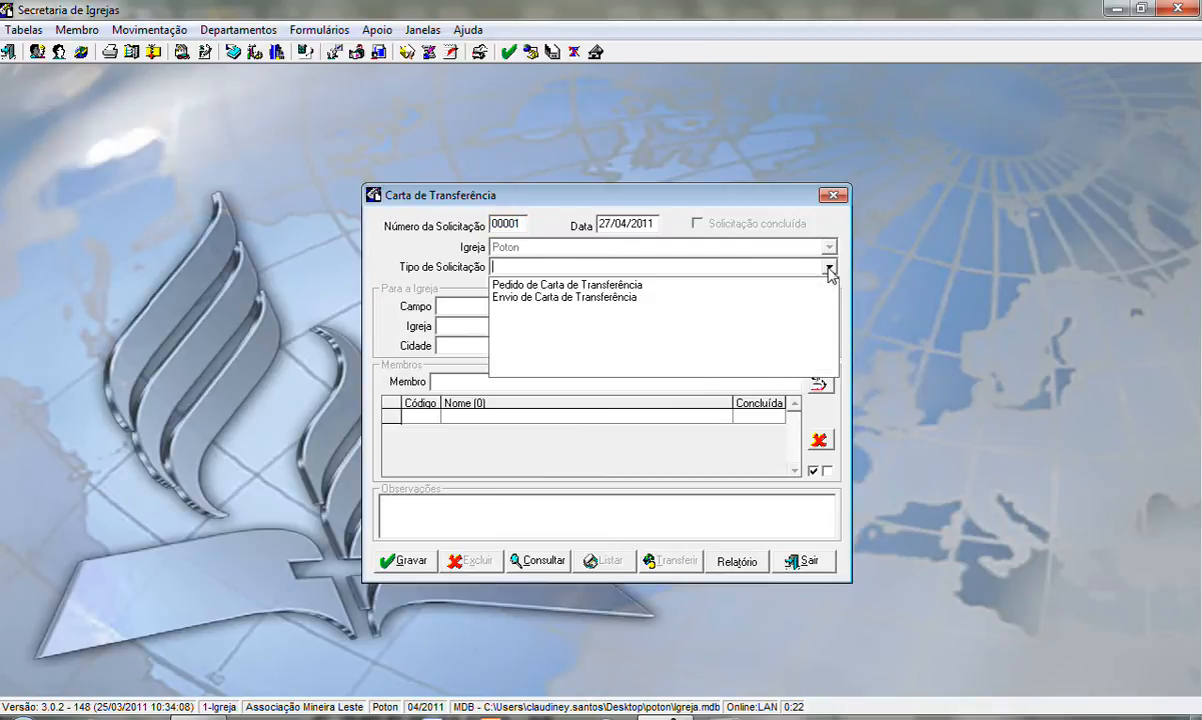
pyautogui.click(553, 286)
pyautogui.press('Tab')
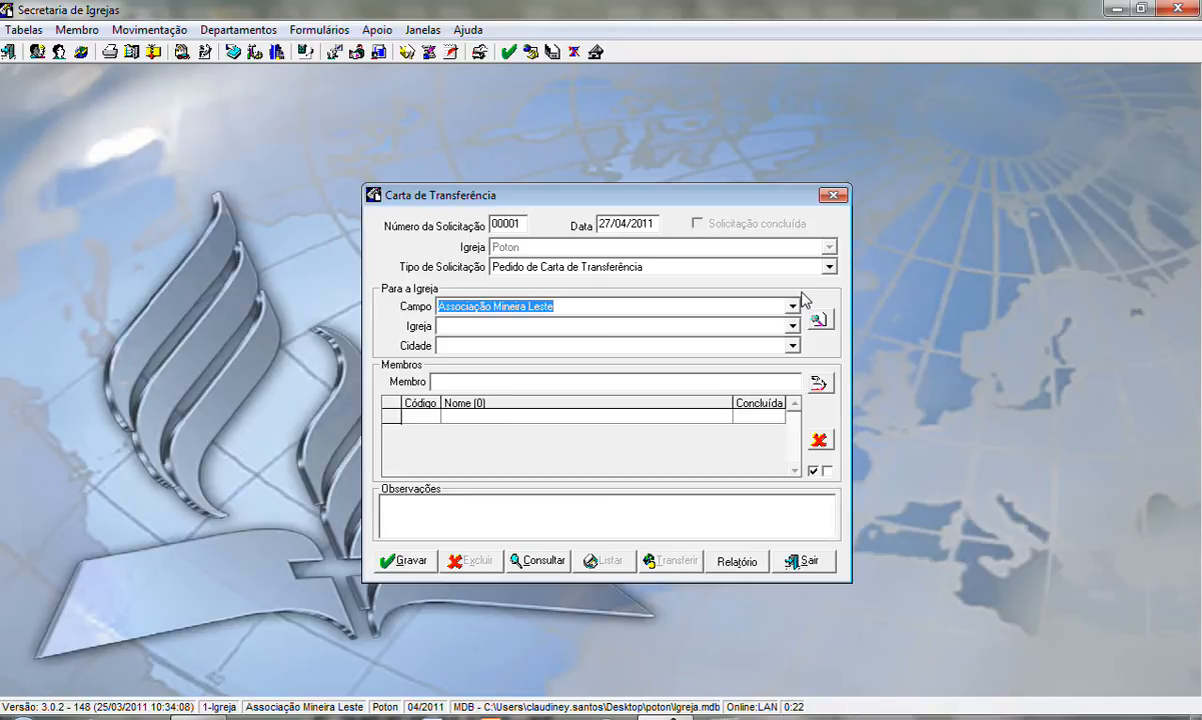
# Search for the member to be transferred by full name across Em Toda a DSA, active members only.
pyautogui.click(819, 385)
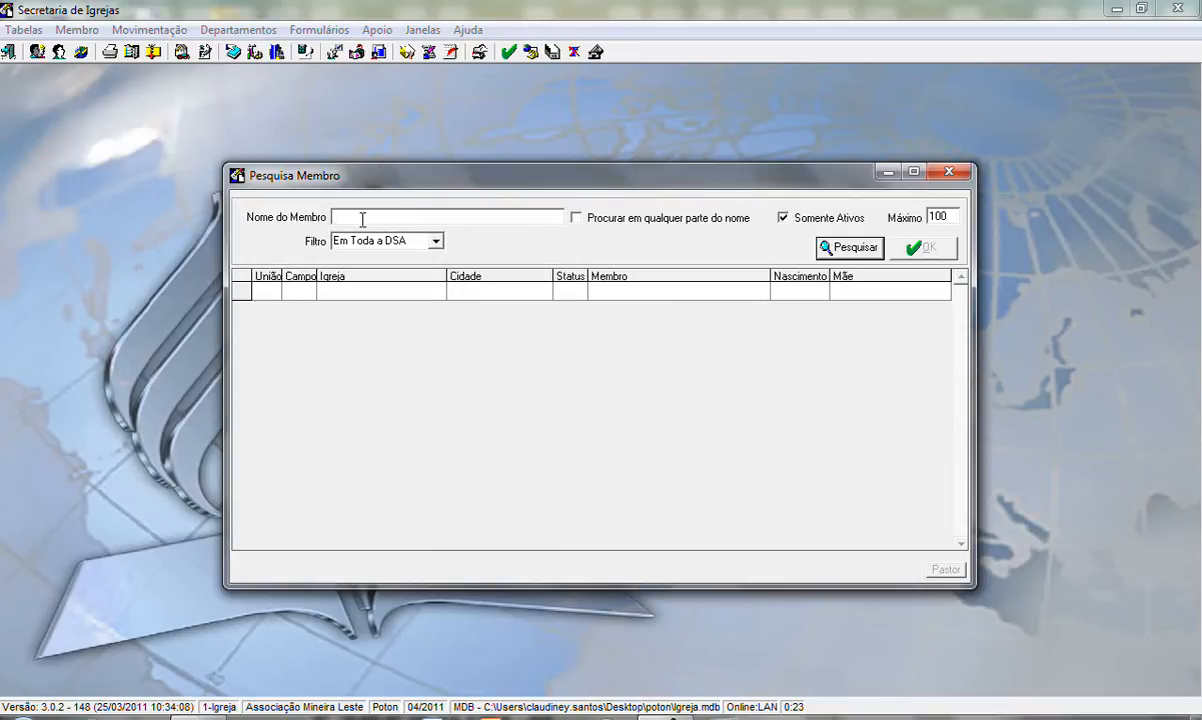
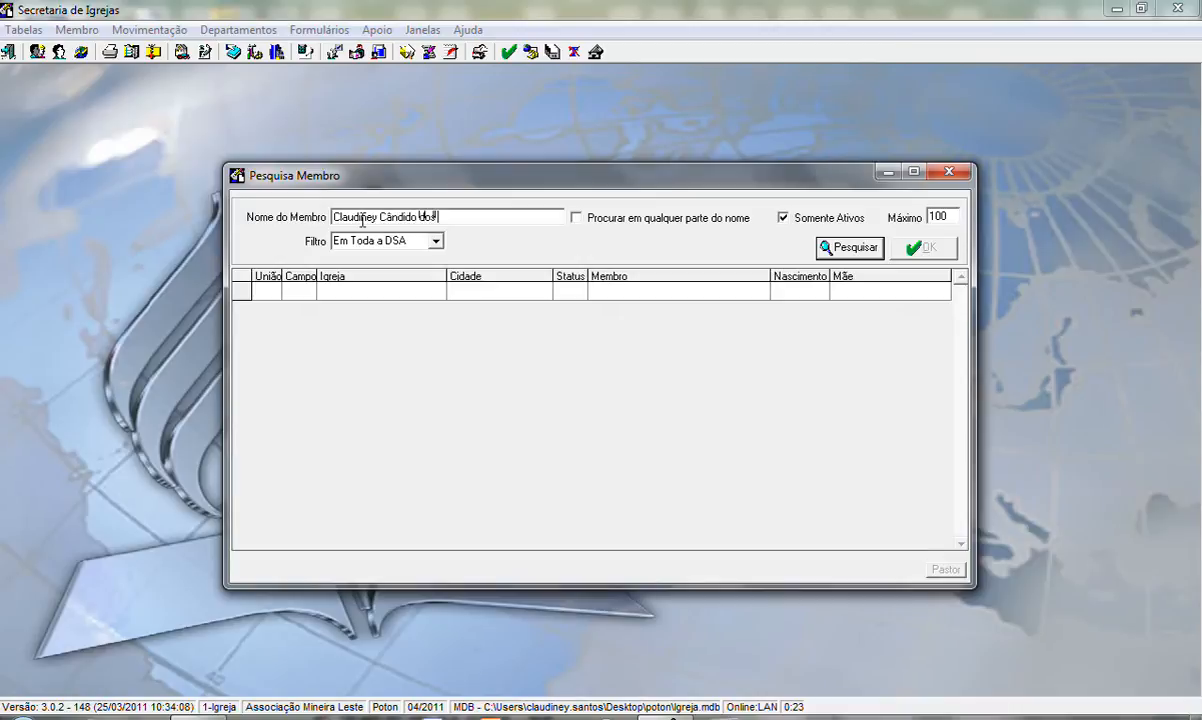
pyautogui.click(834, 252)
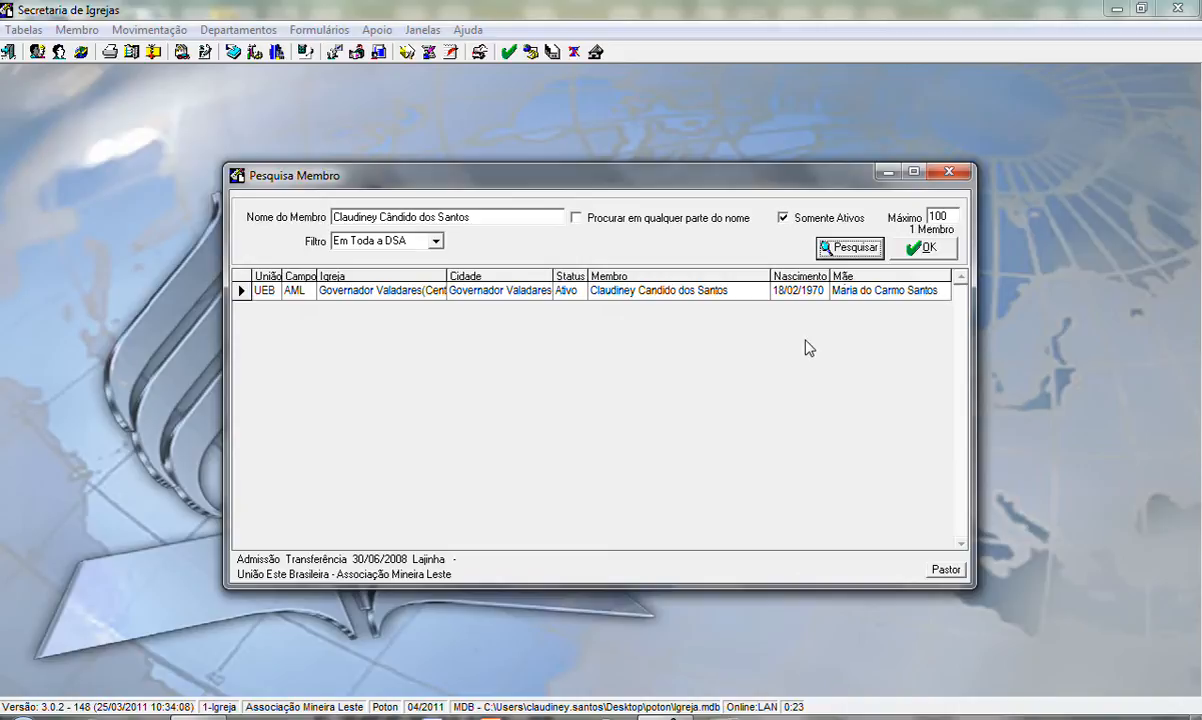
# Add the found member to the transfer request, keeping the Somente Ativos filter on, and save the request.
pyautogui.click(783, 217)
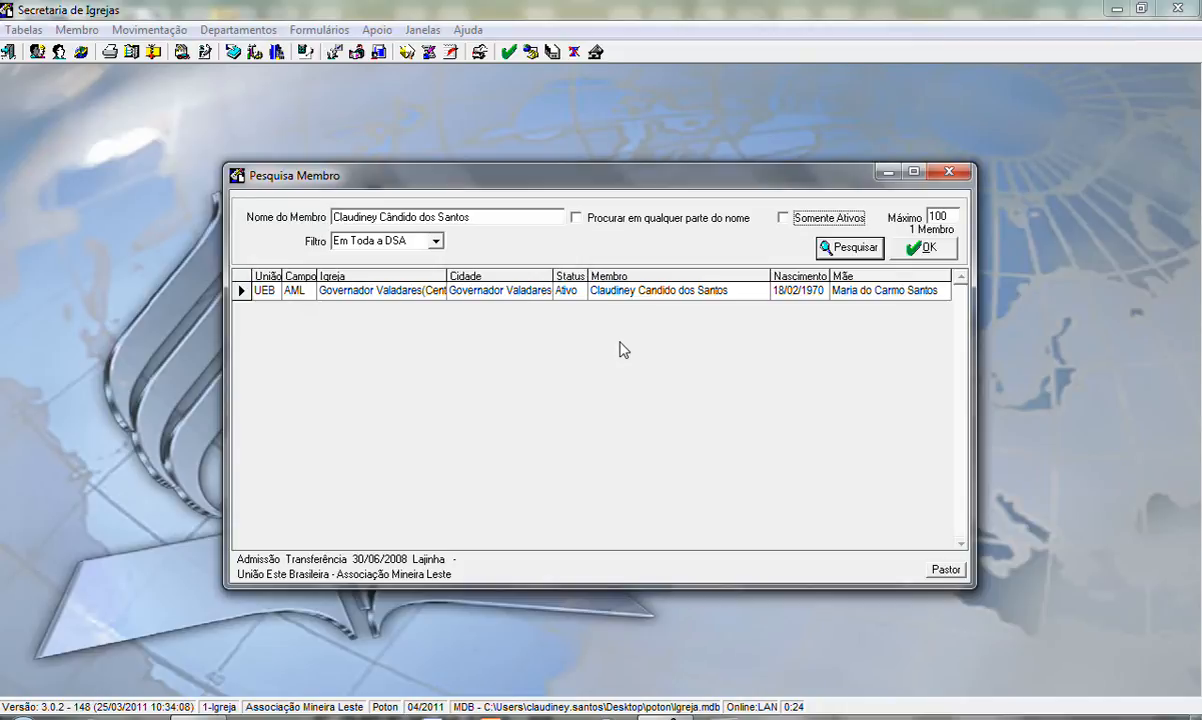
pyautogui.click(783, 218)
pyautogui.click(921, 250)
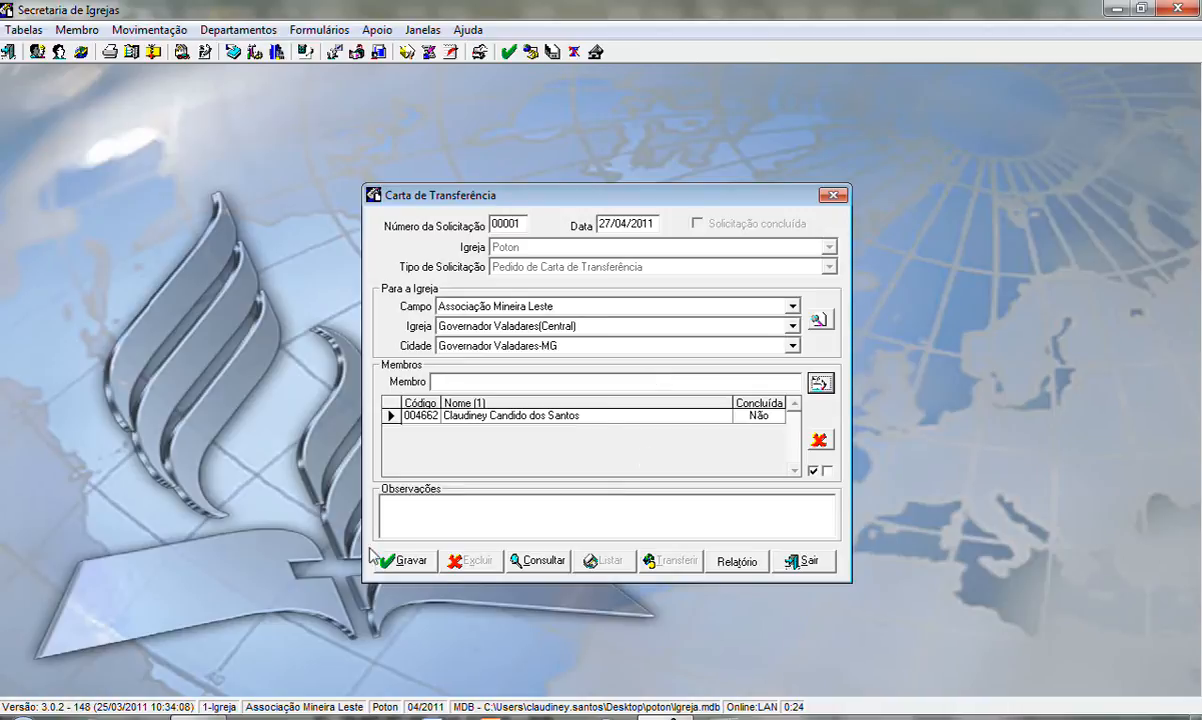
pyautogui.click(408, 562)
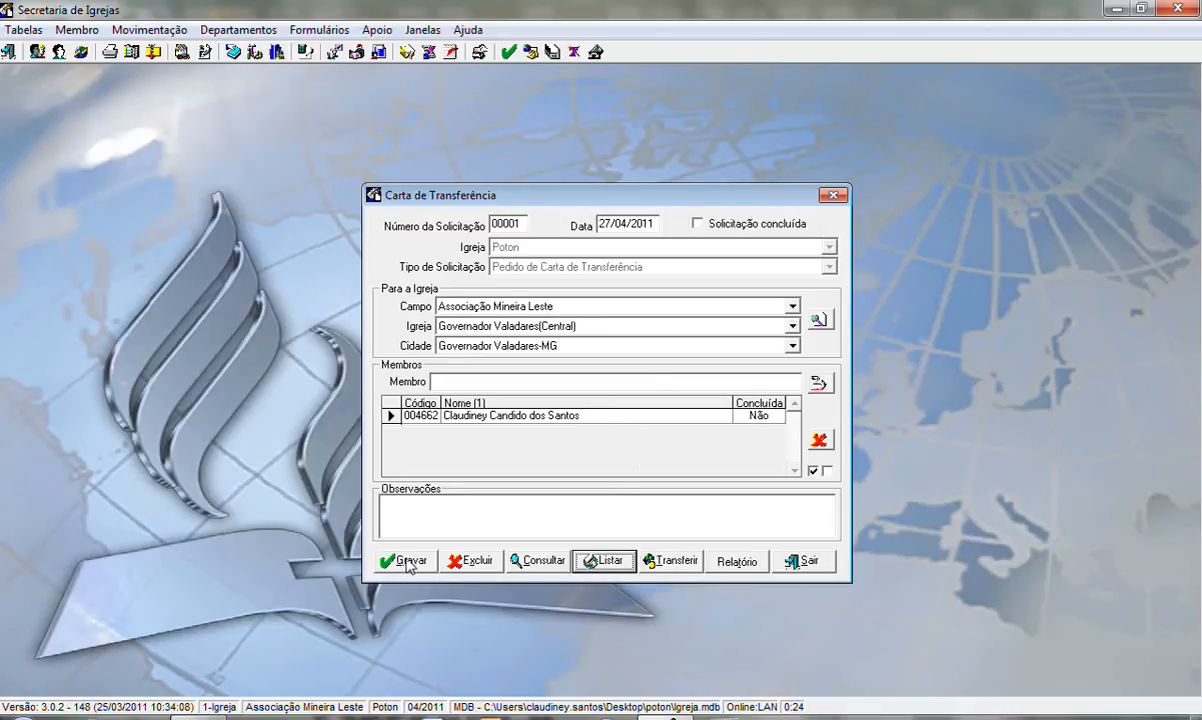
# Open the letter sender data and enter the sender's full name with the role Secretária.
pyautogui.click(607, 562)
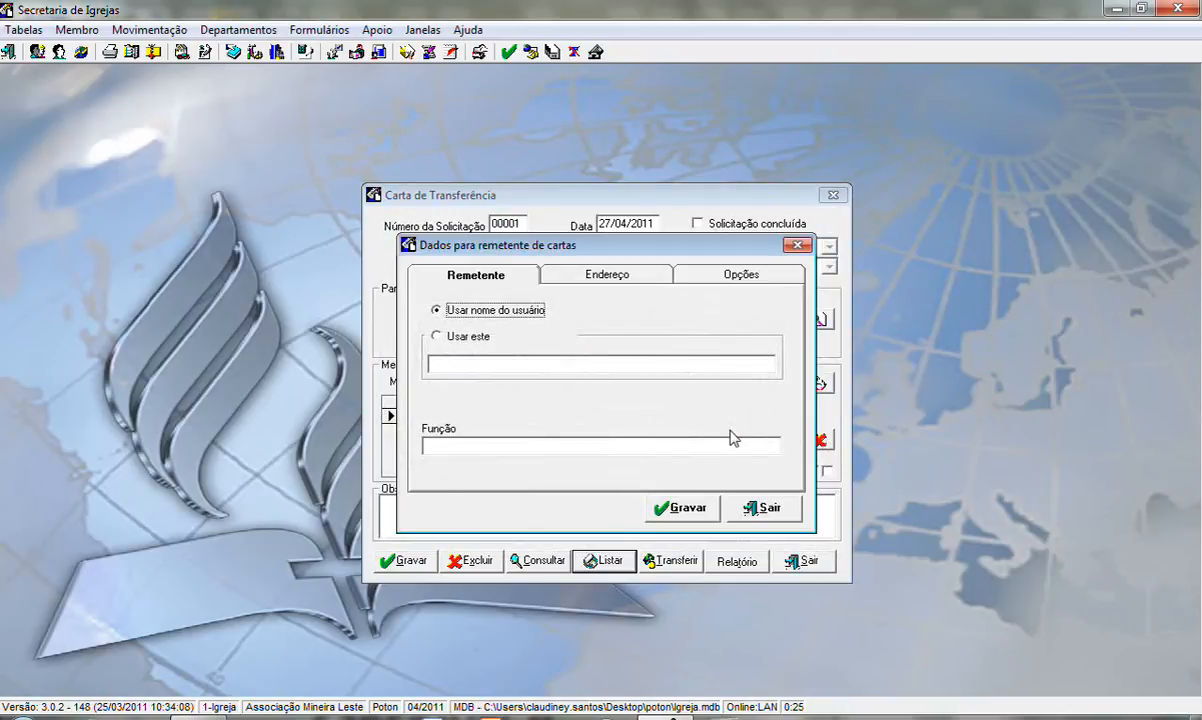
pyautogui.click(447, 367)
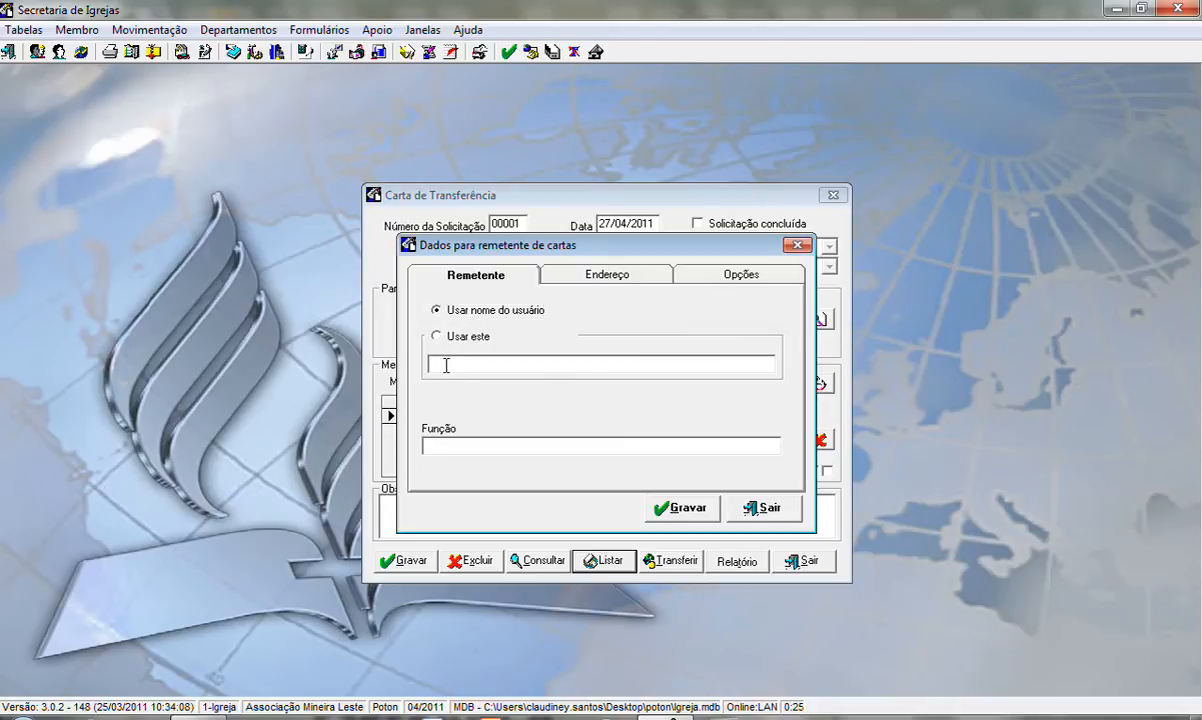
pyautogui.press('Tab')
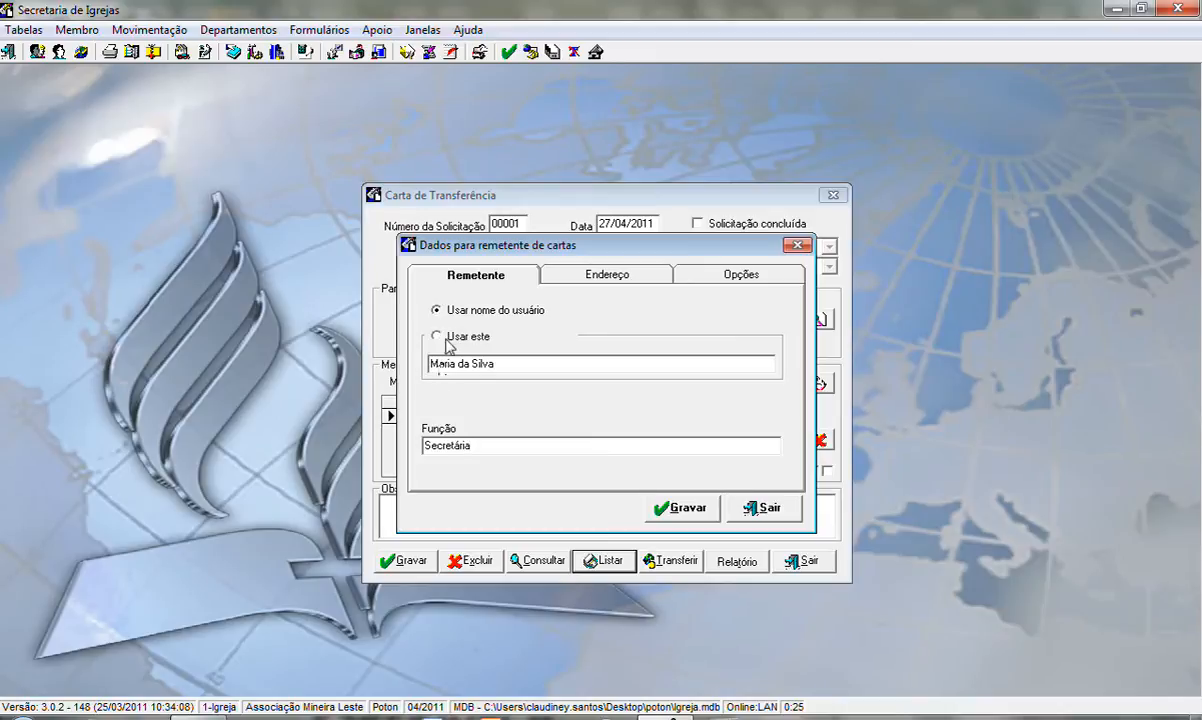
# Choose a custom sender address instead of the church's and enter its street, district and postal code.
pyautogui.hotkey('ctrl', 'Tab')
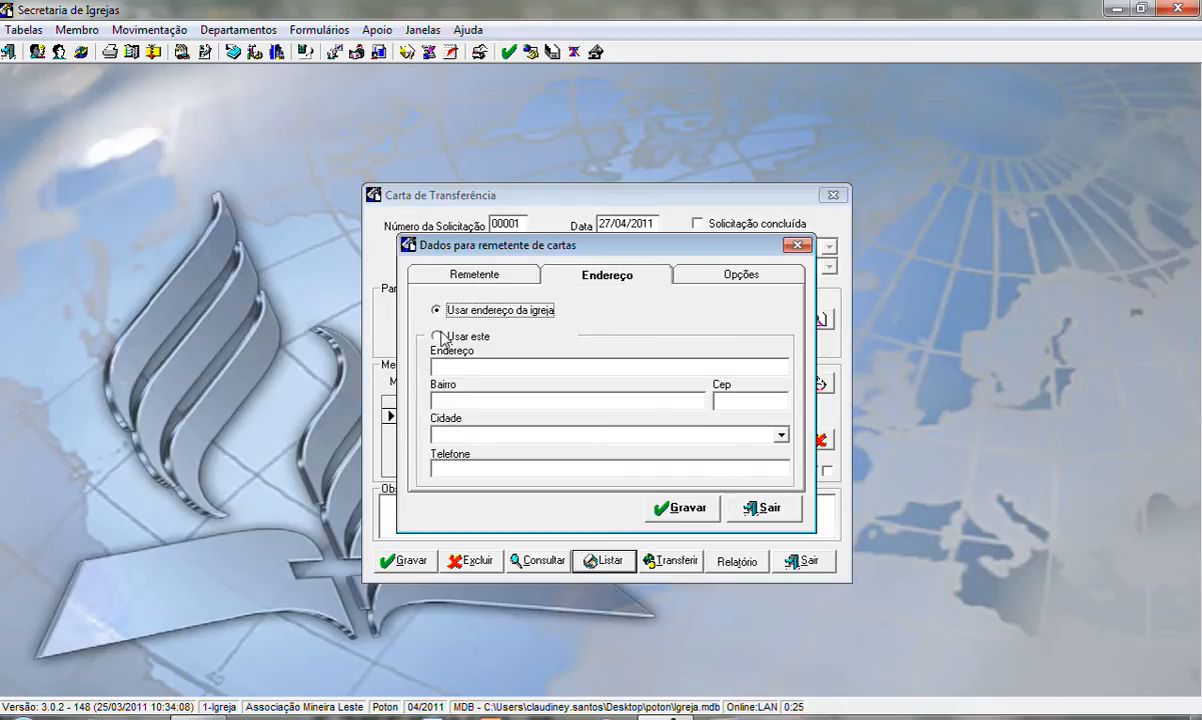
pyautogui.click(437, 336)
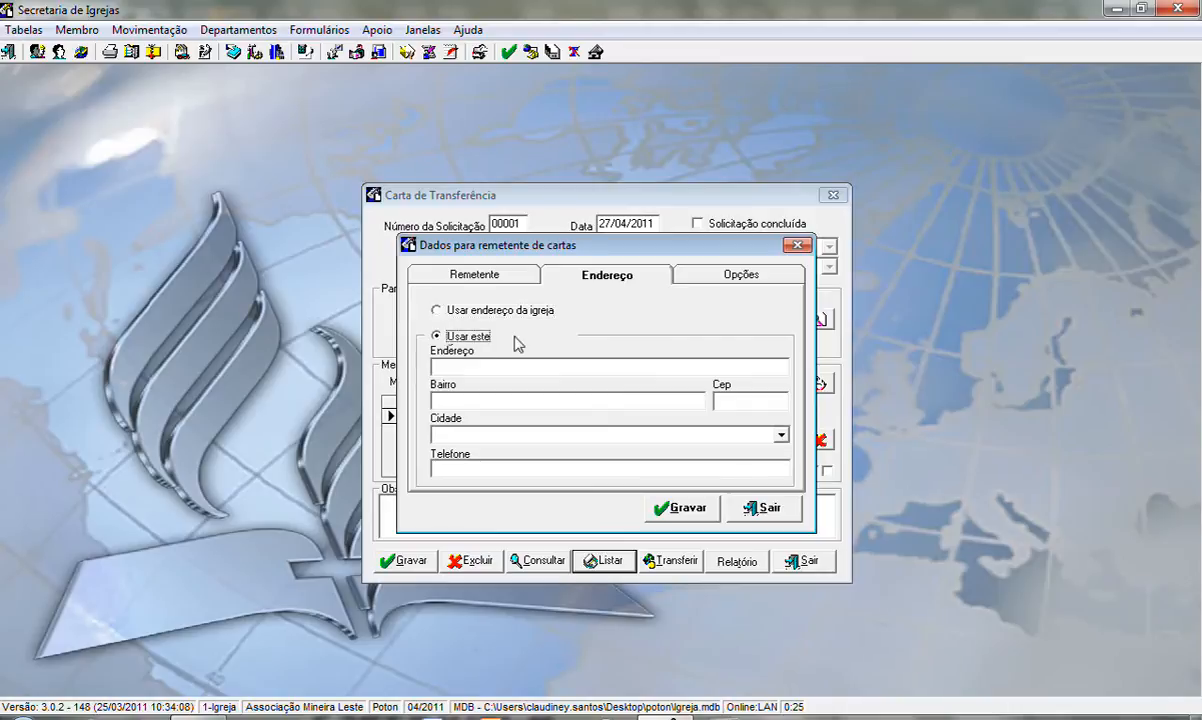
pyautogui.click(454, 366)
pyautogui.write('Rua 01, N')
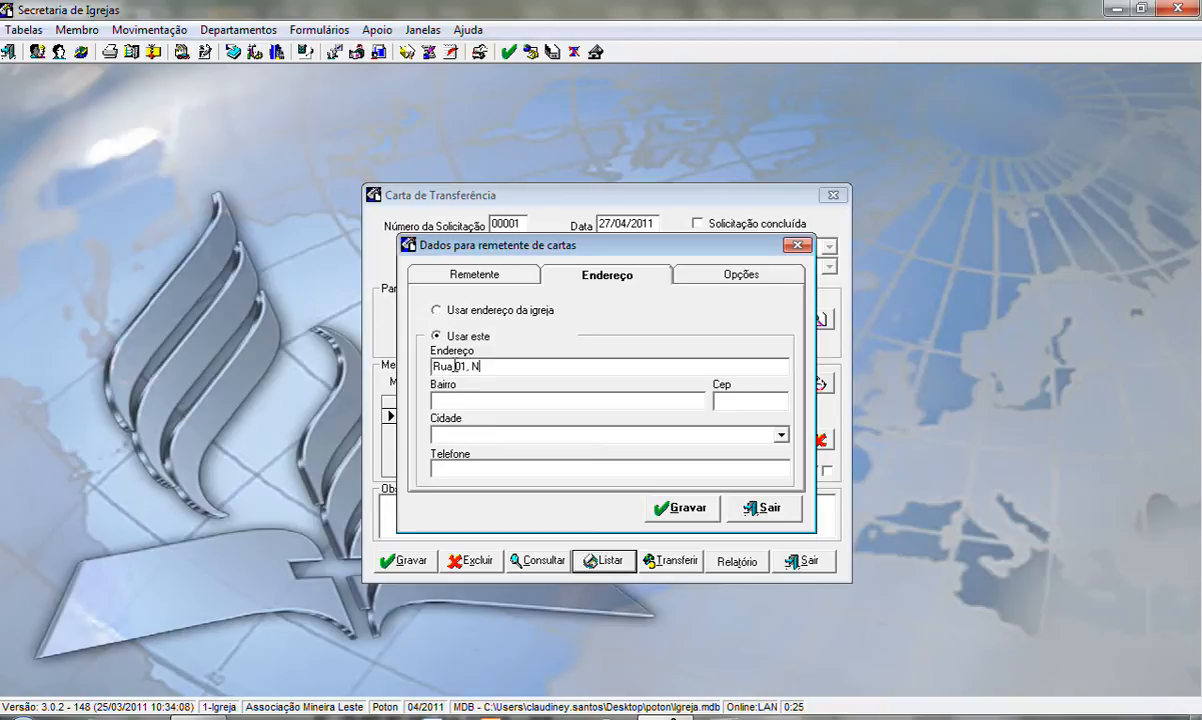
pyautogui.write('º 02')
pyautogui.write('centro')
pyautogui.click(741, 402)
pyautogui.write('33333-000')
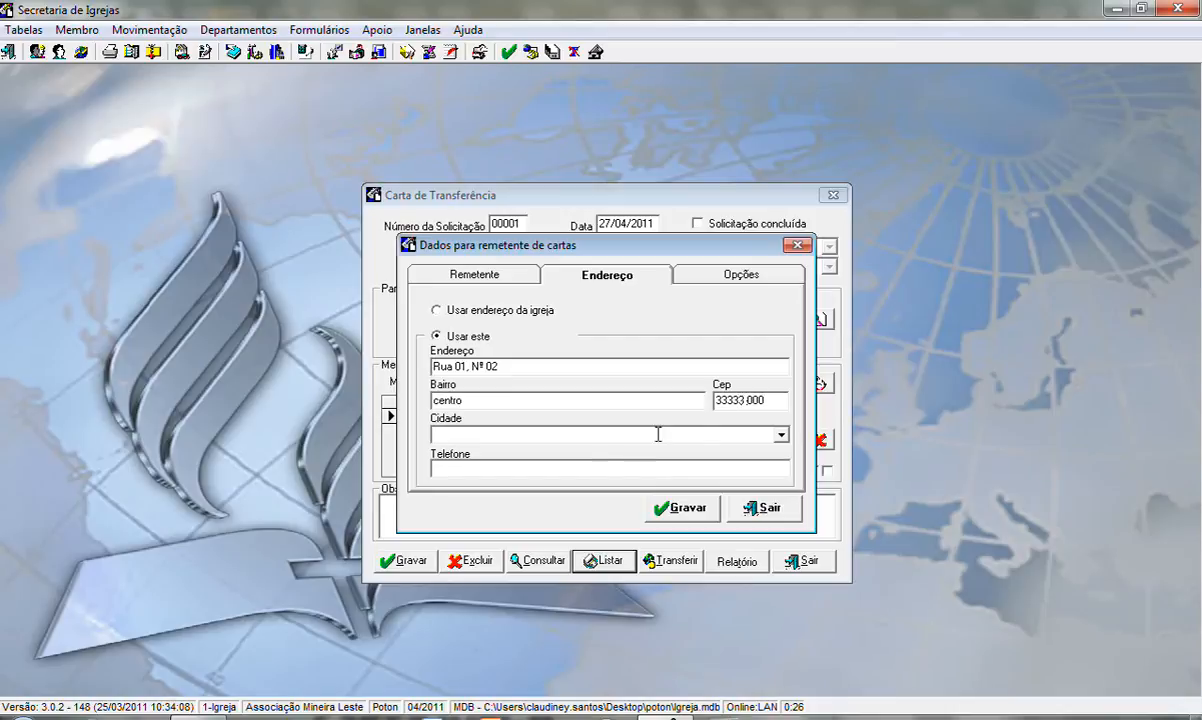
# Complete the custom sender address with the city and telephone number.
pyautogui.click(469, 435)
pyautogui.write('Governado')
pyautogui.write('r VA')
pyautogui.write('a')
pyautogui.write('ladares')
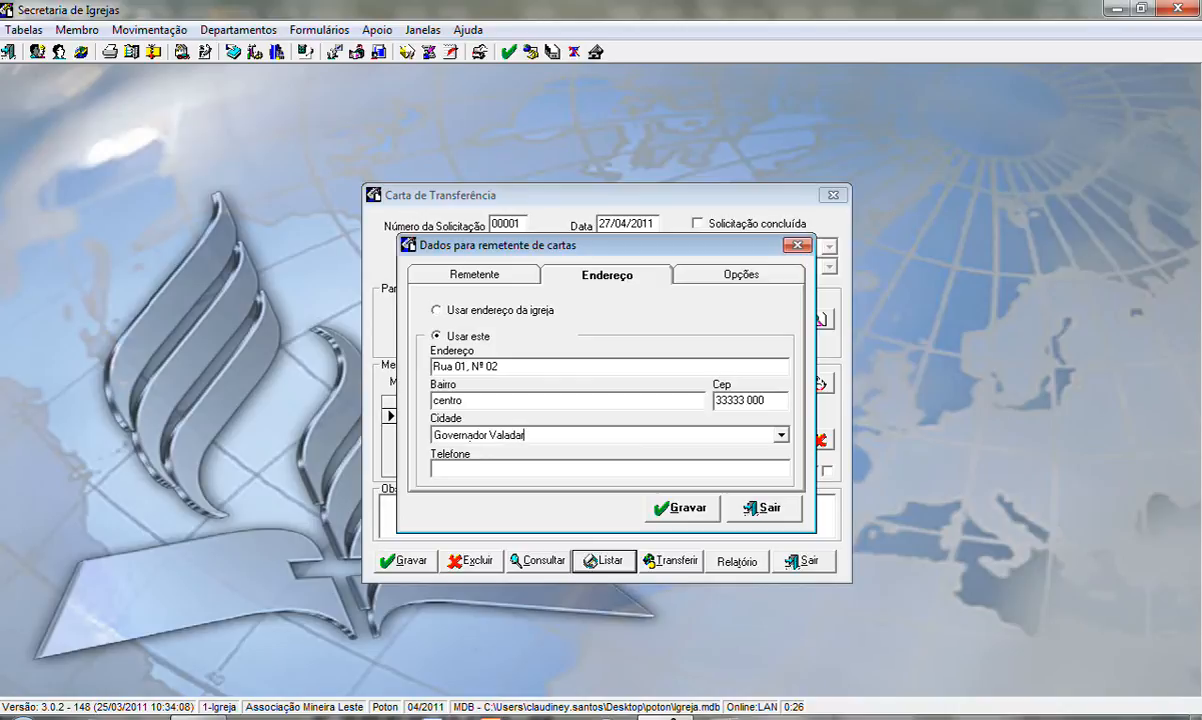
pyautogui.click(478, 474)
pyautogui.press('Tab')
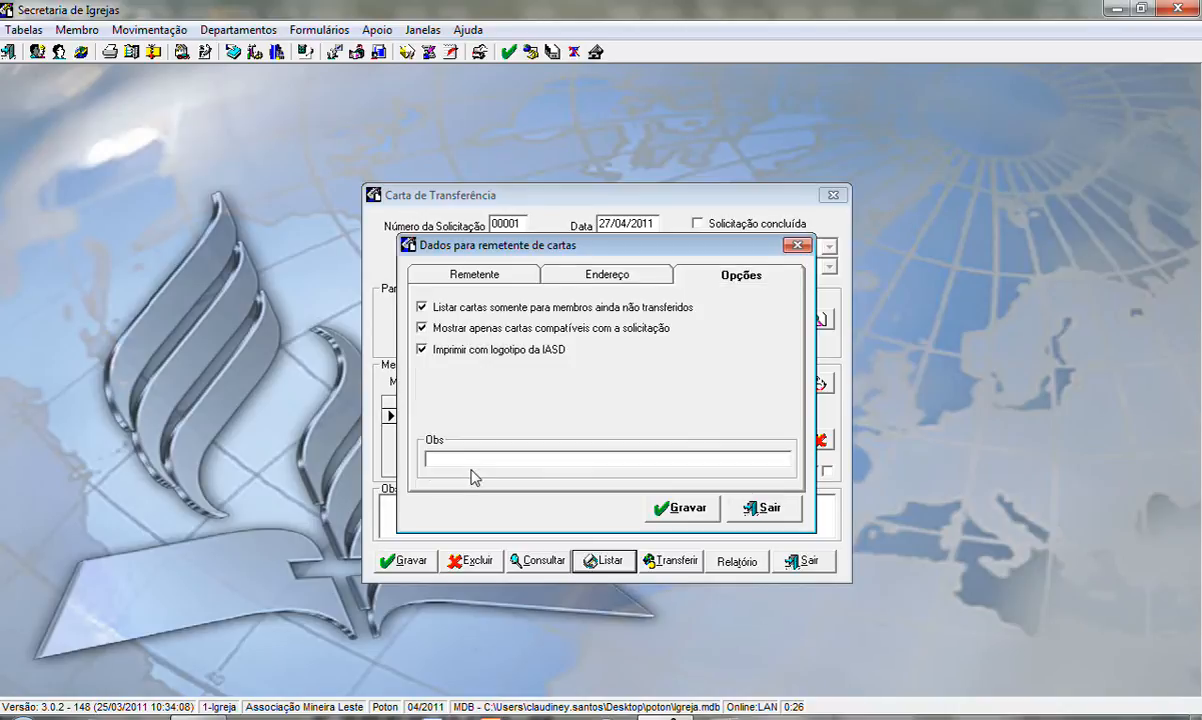
pyautogui.click(550, 268)
pyautogui.click(449, 467)
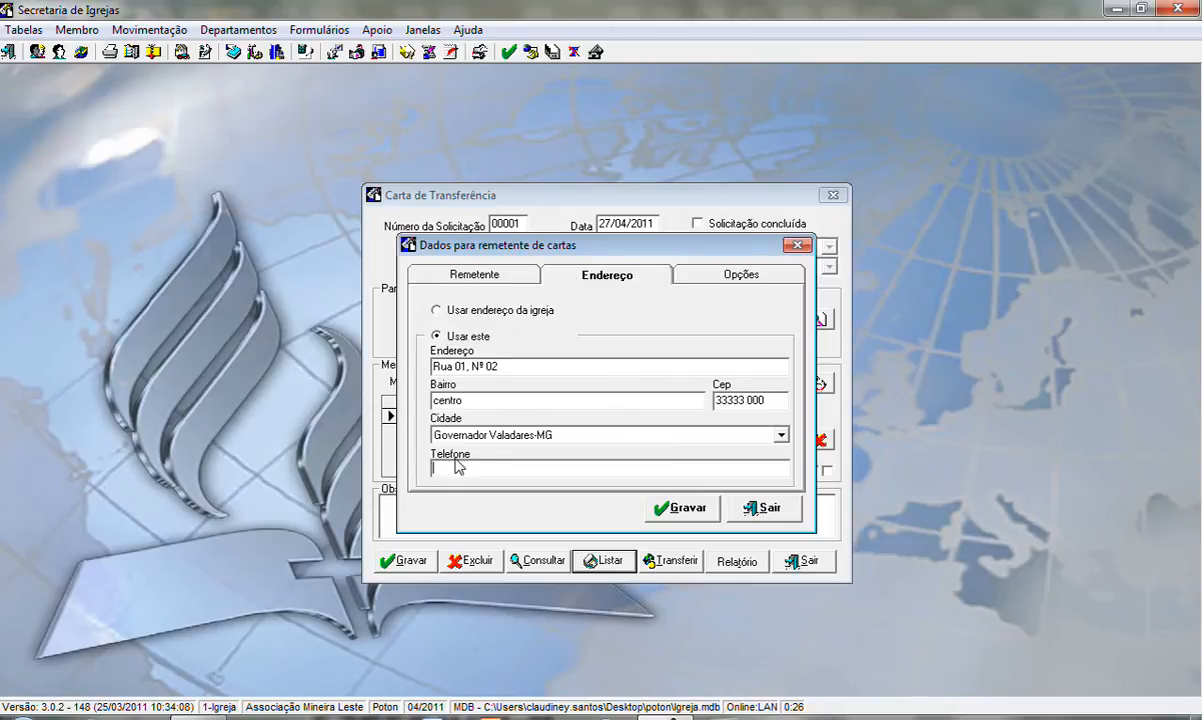
pyautogui.write('4445-5666')
# Set the sender to use the custom name instead of the user name, and save and close the sender data.
pyautogui.click(717, 282)
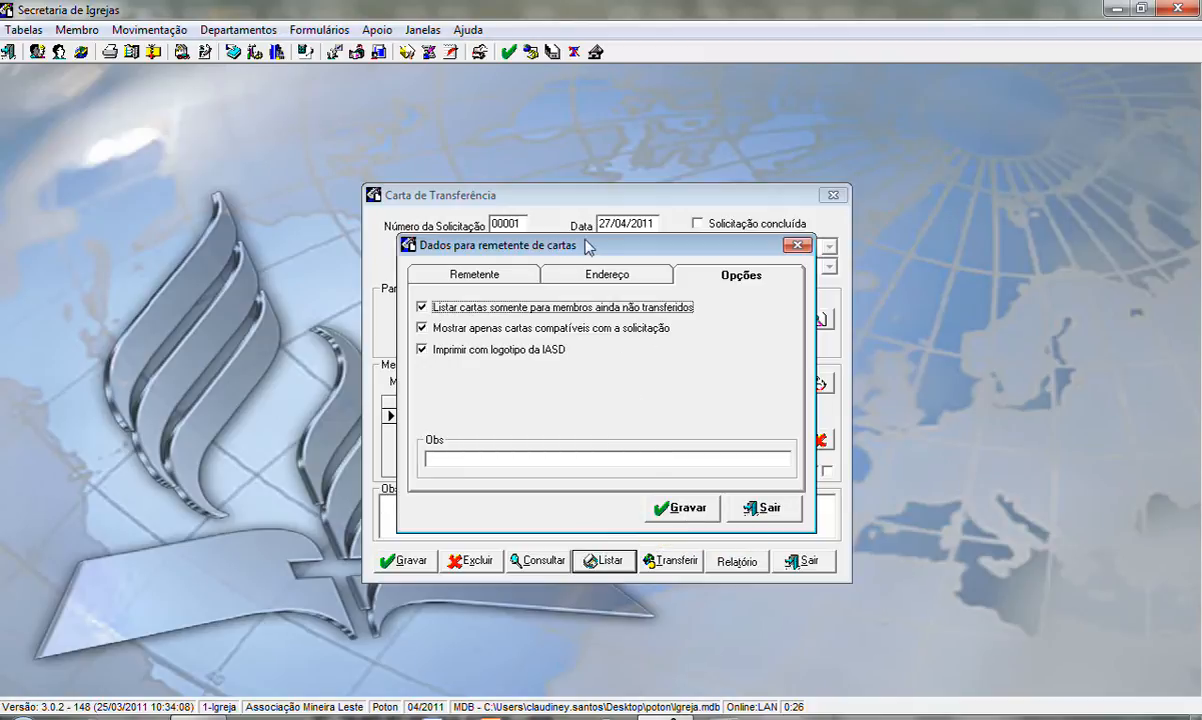
pyautogui.click(552, 271)
pyautogui.click(474, 275)
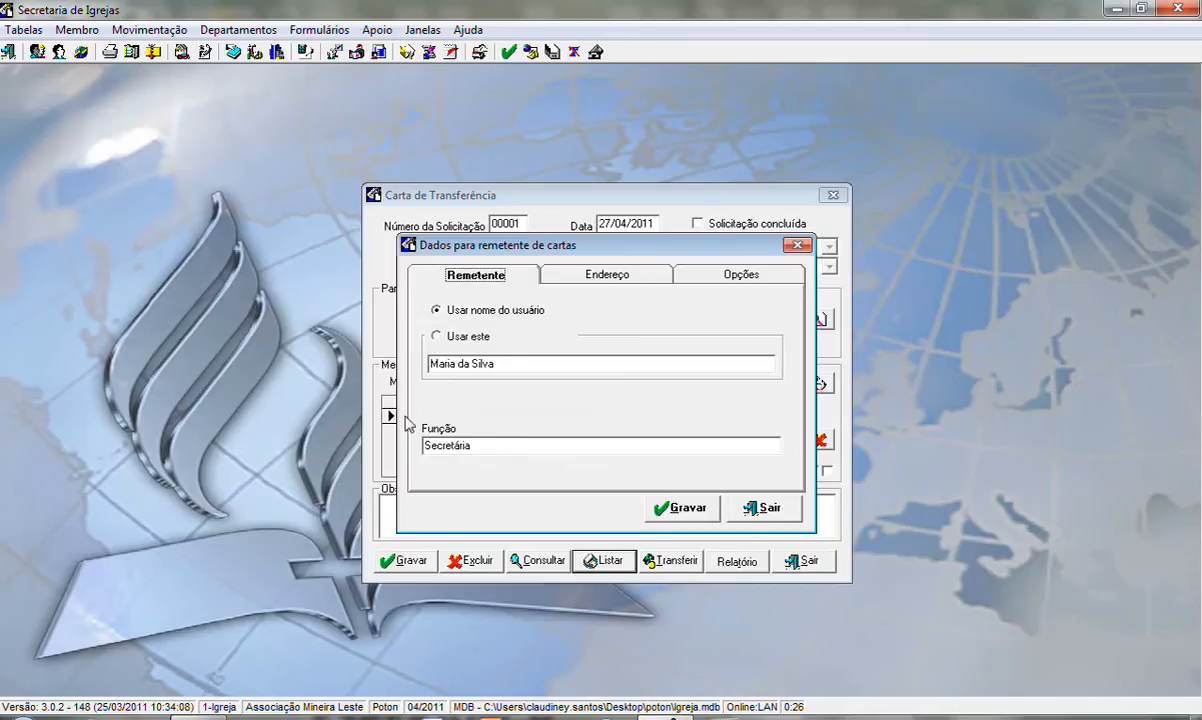
pyautogui.click(437, 339)
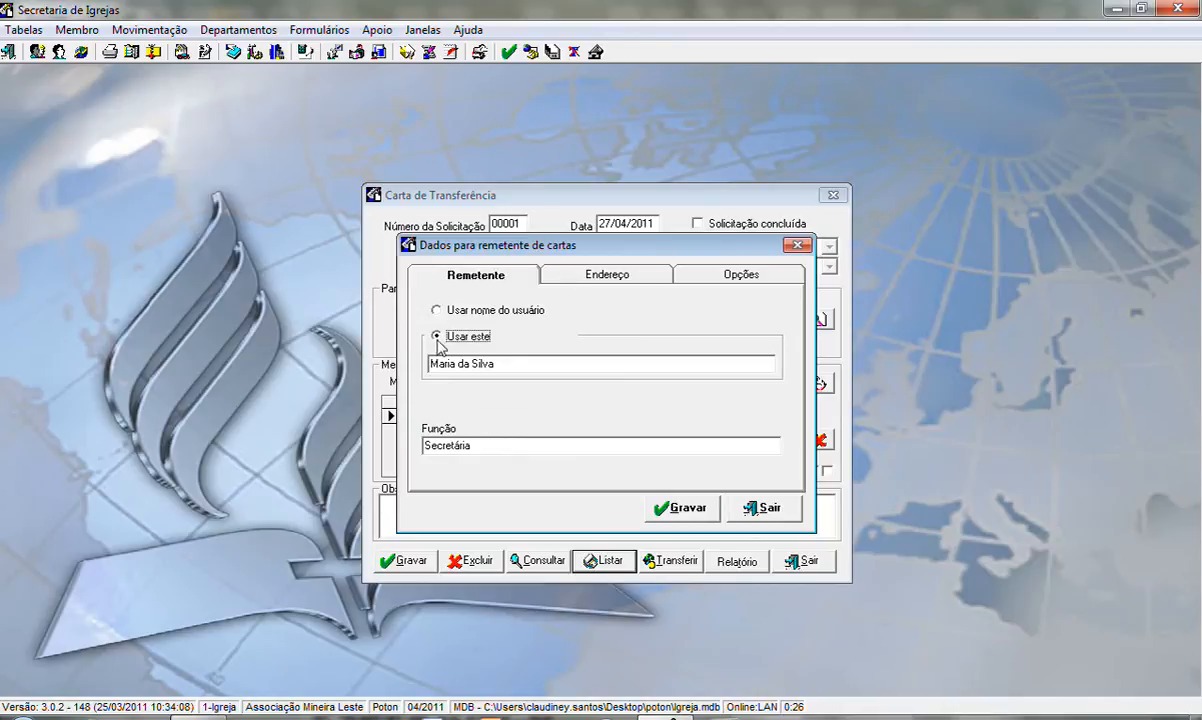
pyautogui.click(553, 268)
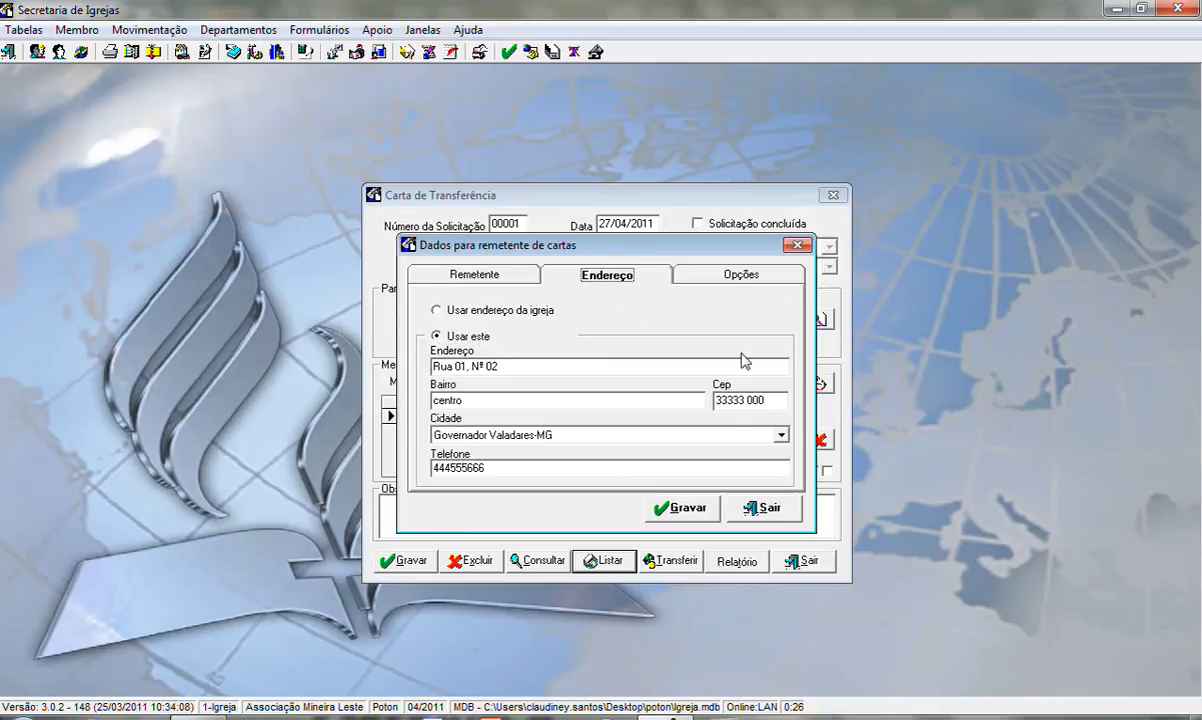
pyautogui.click(705, 272)
pyautogui.click(686, 510)
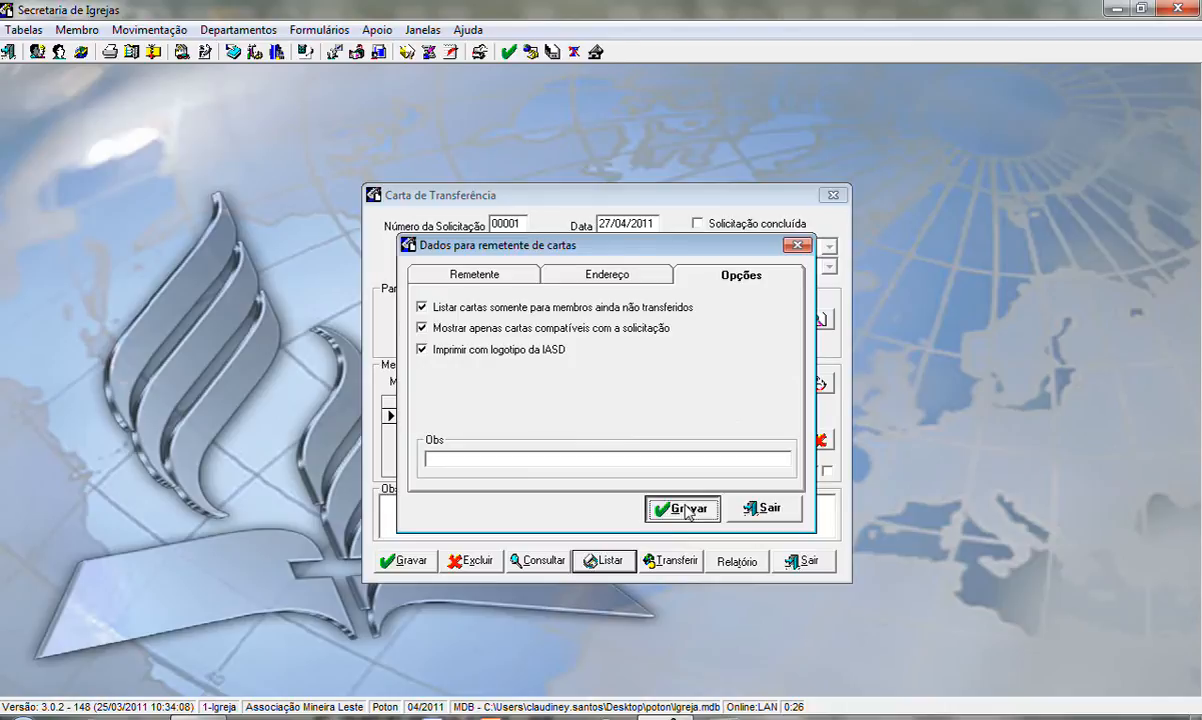
pyautogui.click(761, 508)
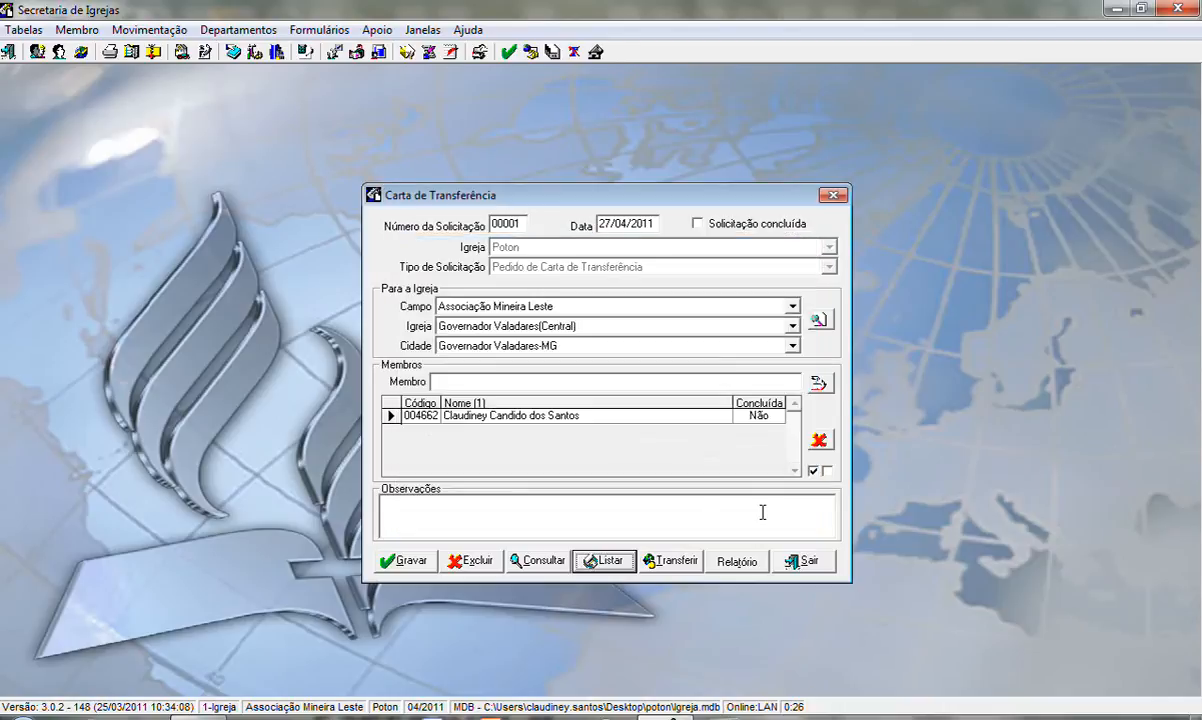
# List letter 001 - Pedido de Carta de Transferência with Vídeo output, and close the preview and request windows.
pyautogui.click(605, 562)
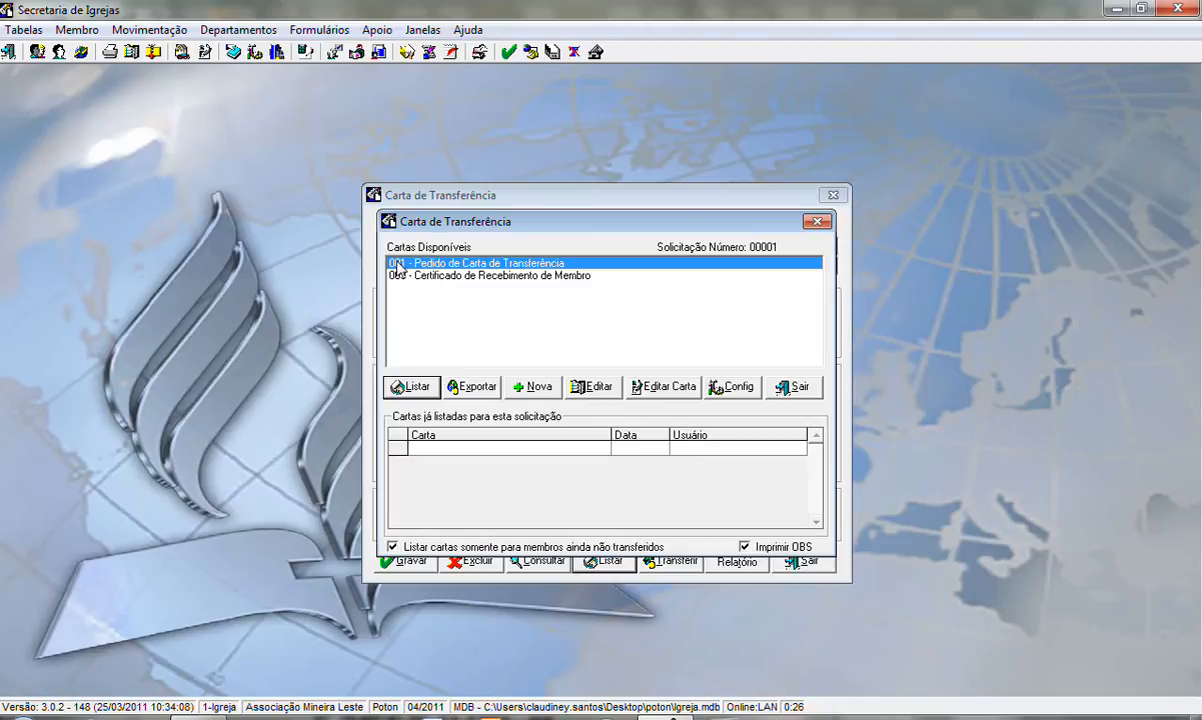
pyautogui.click(401, 392)
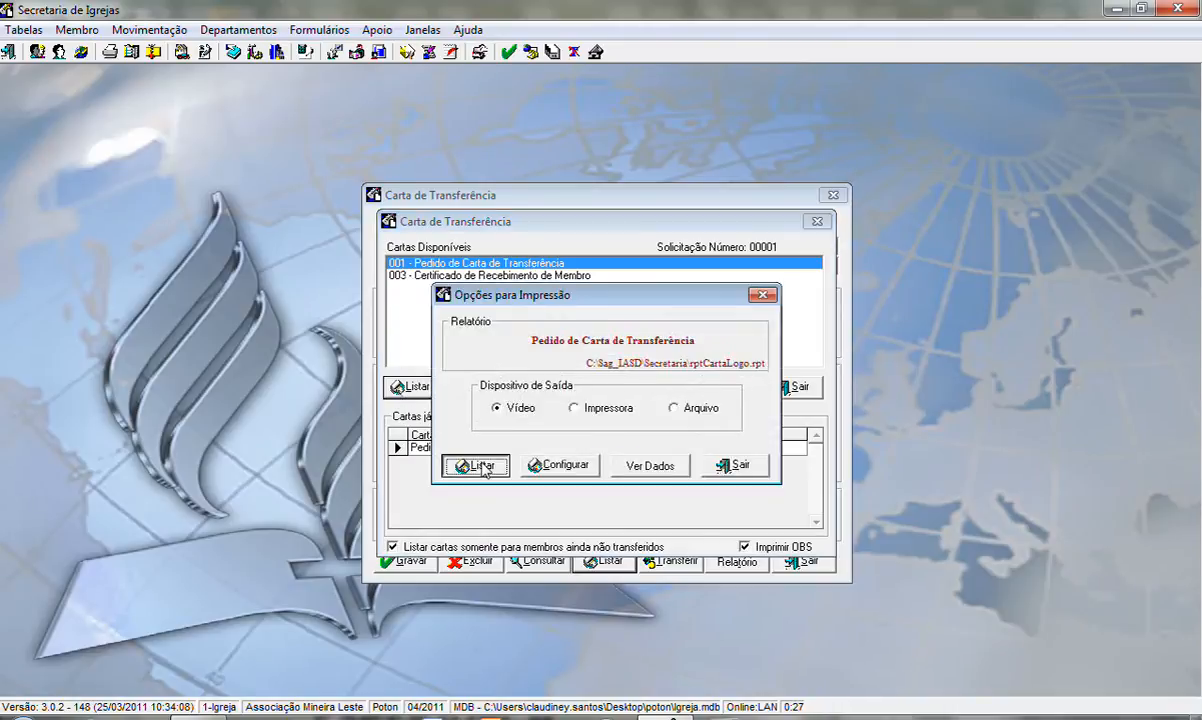
pyautogui.click(477, 466)
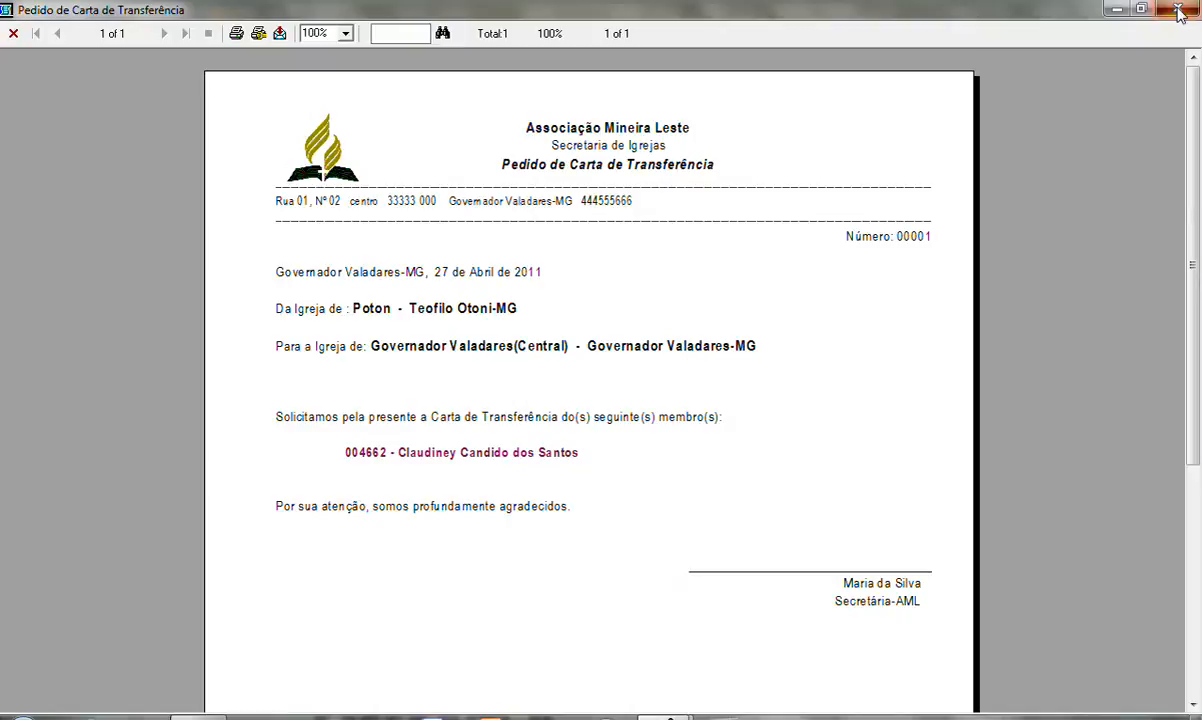
pyautogui.click(1117, 9)
pyautogui.click(817, 221)
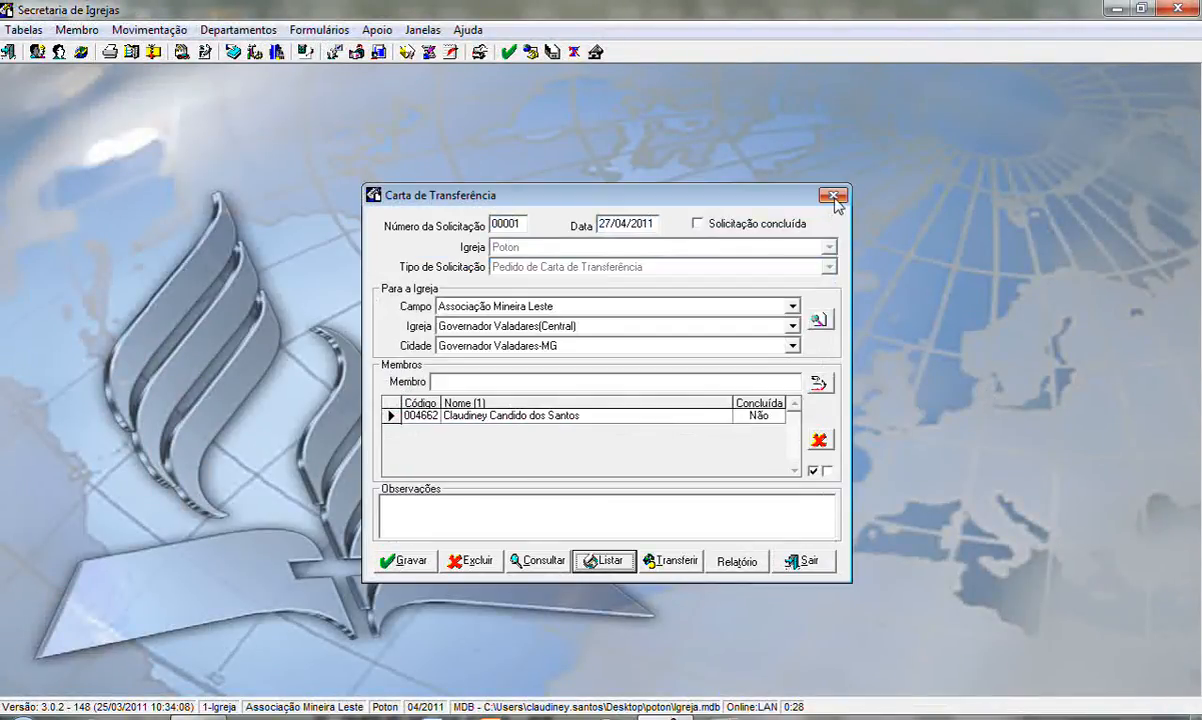
pyautogui.click(792, 178)
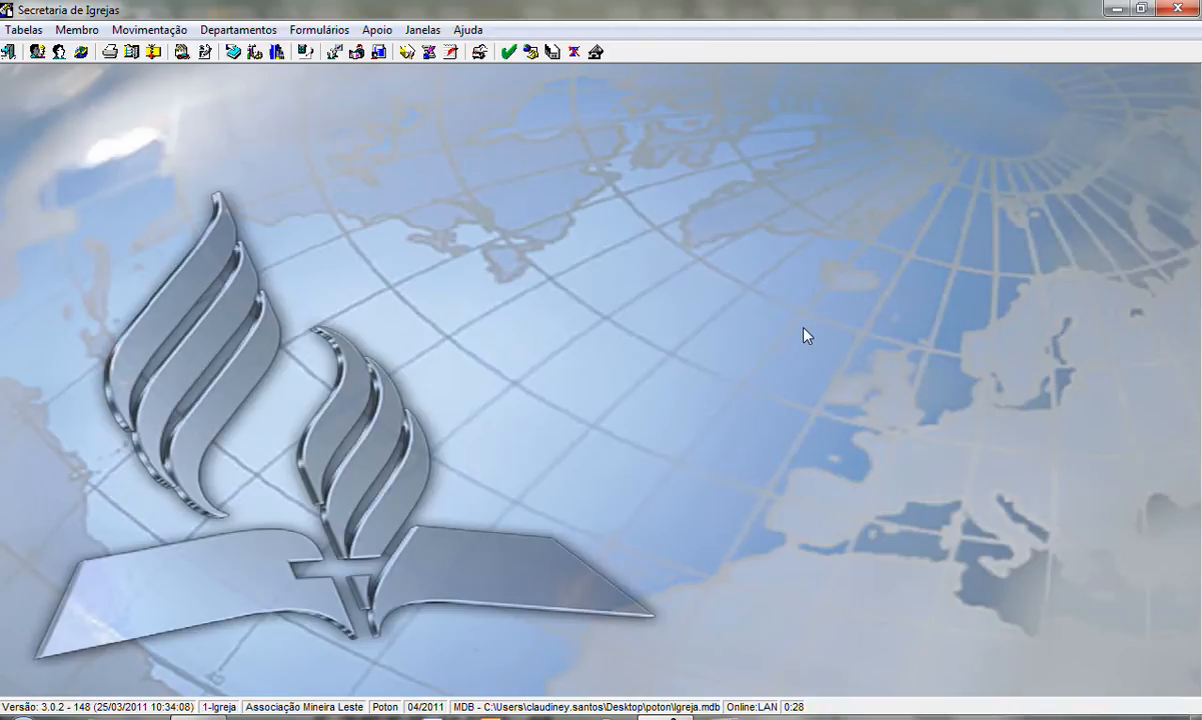
# Start another transfer letter request of type Envio de Carta de Transferência.
pyautogui.click(82, 31)
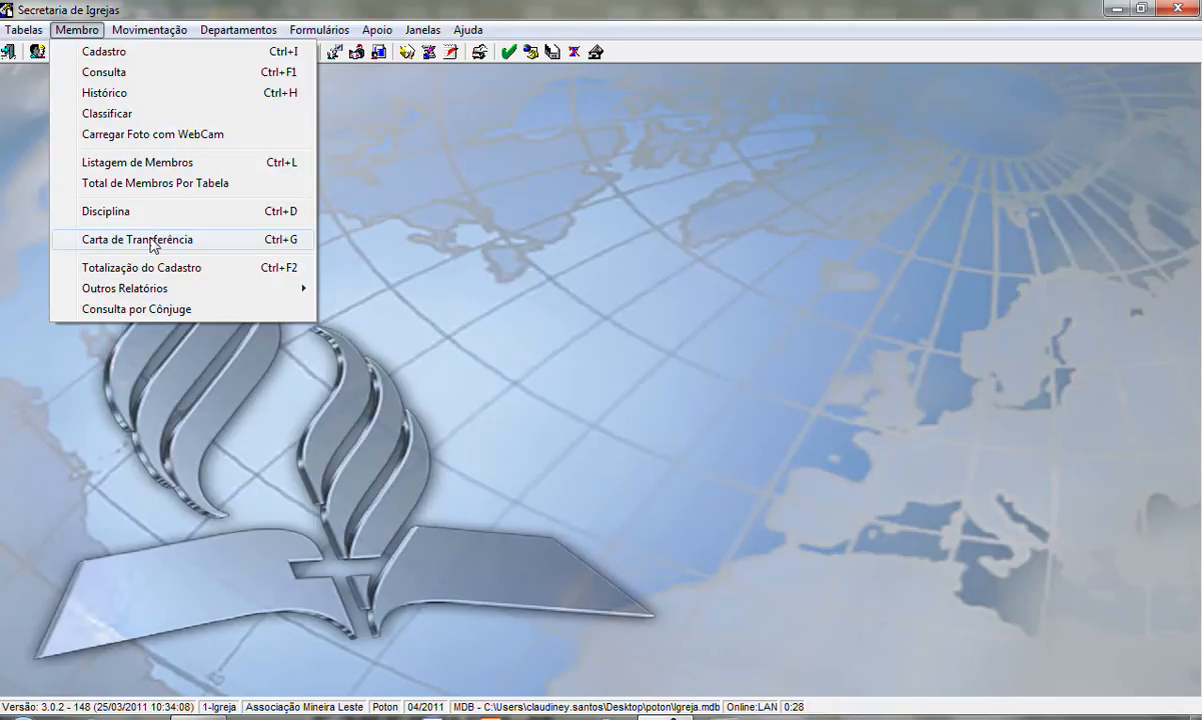
pyautogui.click(200, 239)
pyautogui.click(829, 267)
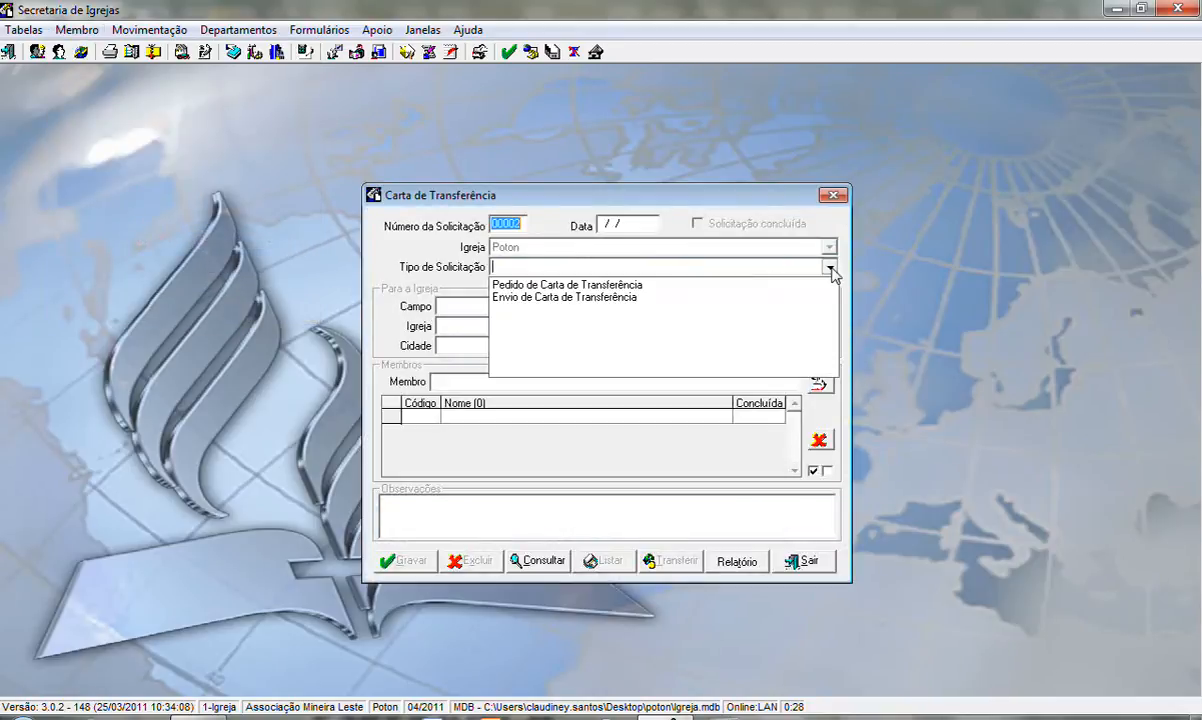
pyautogui.click(590, 298)
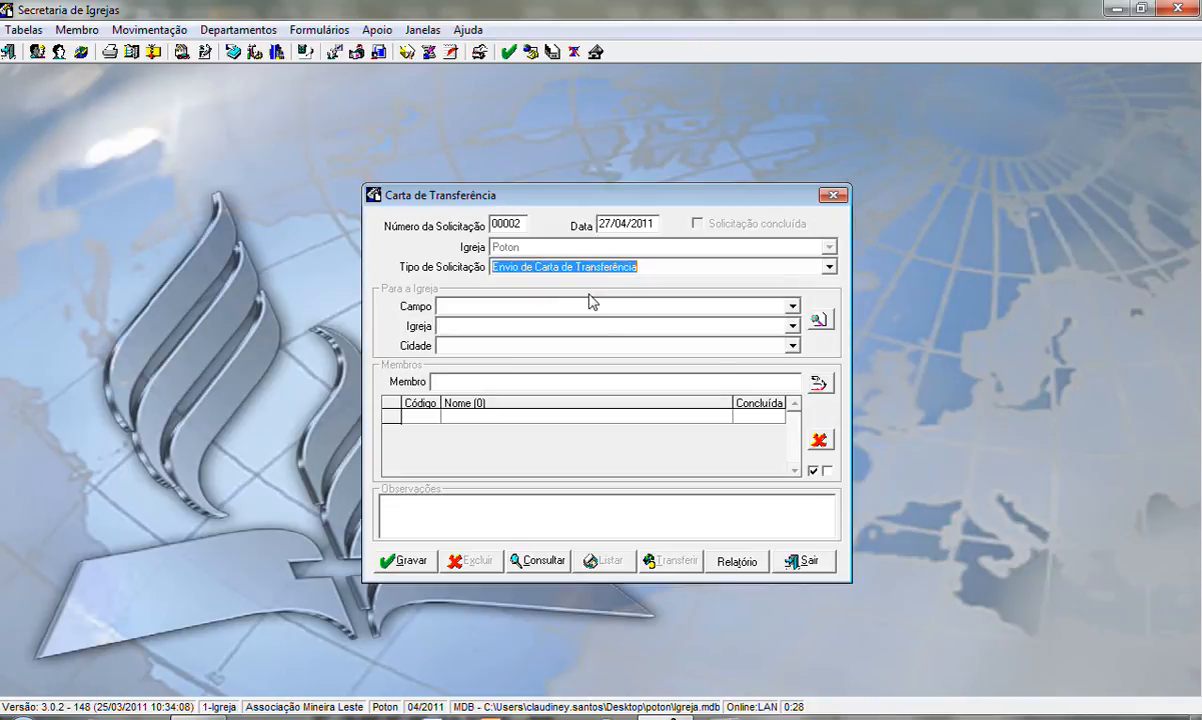
pyautogui.press('Tab')
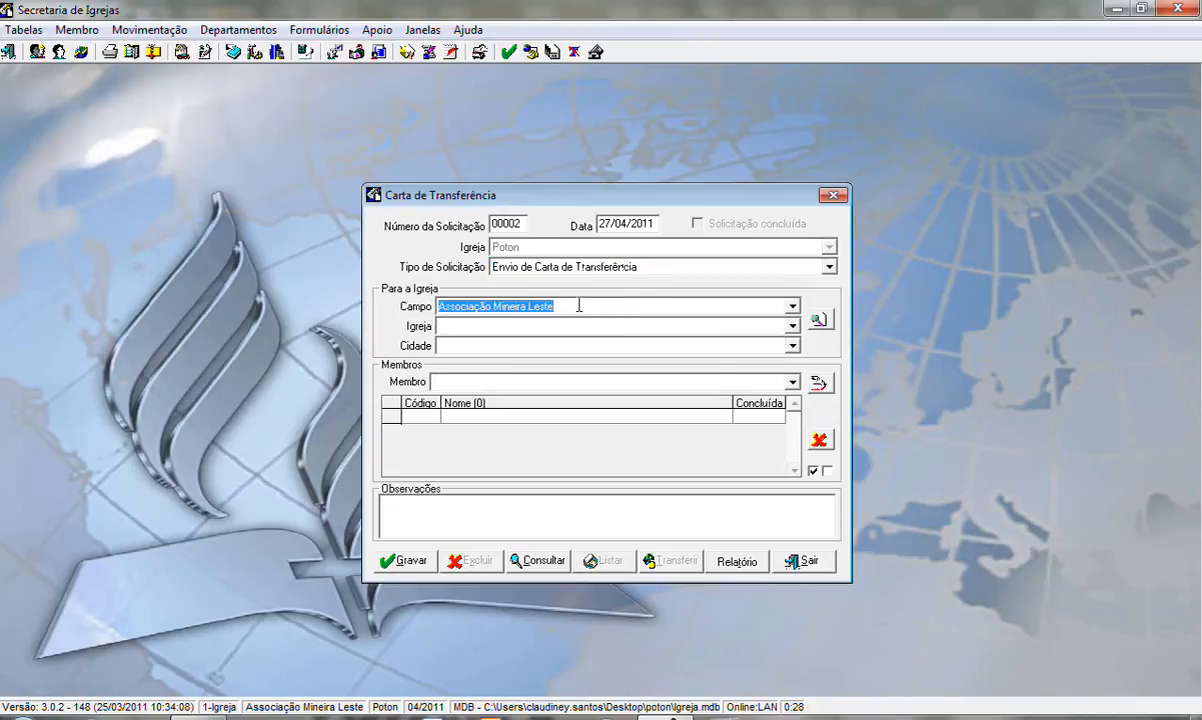
# Add the twelfth and eighth members in the Poton church list to the transfer request.
pyautogui.click(816, 383)
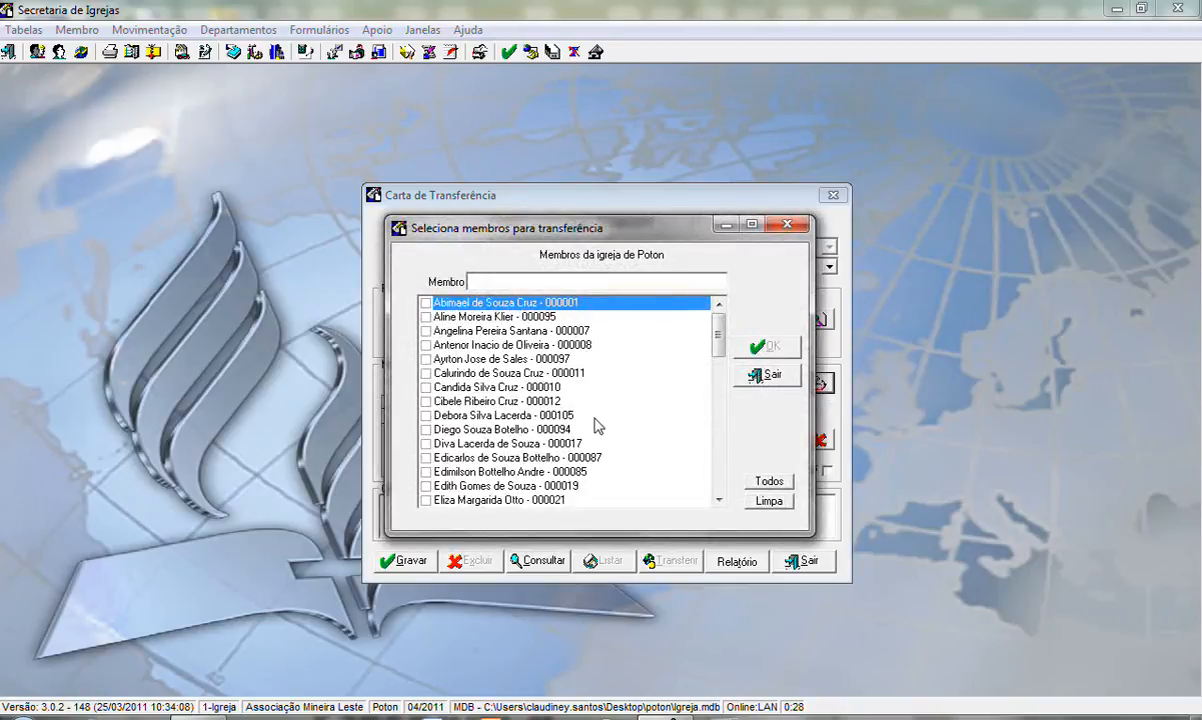
pyautogui.click(426, 458)
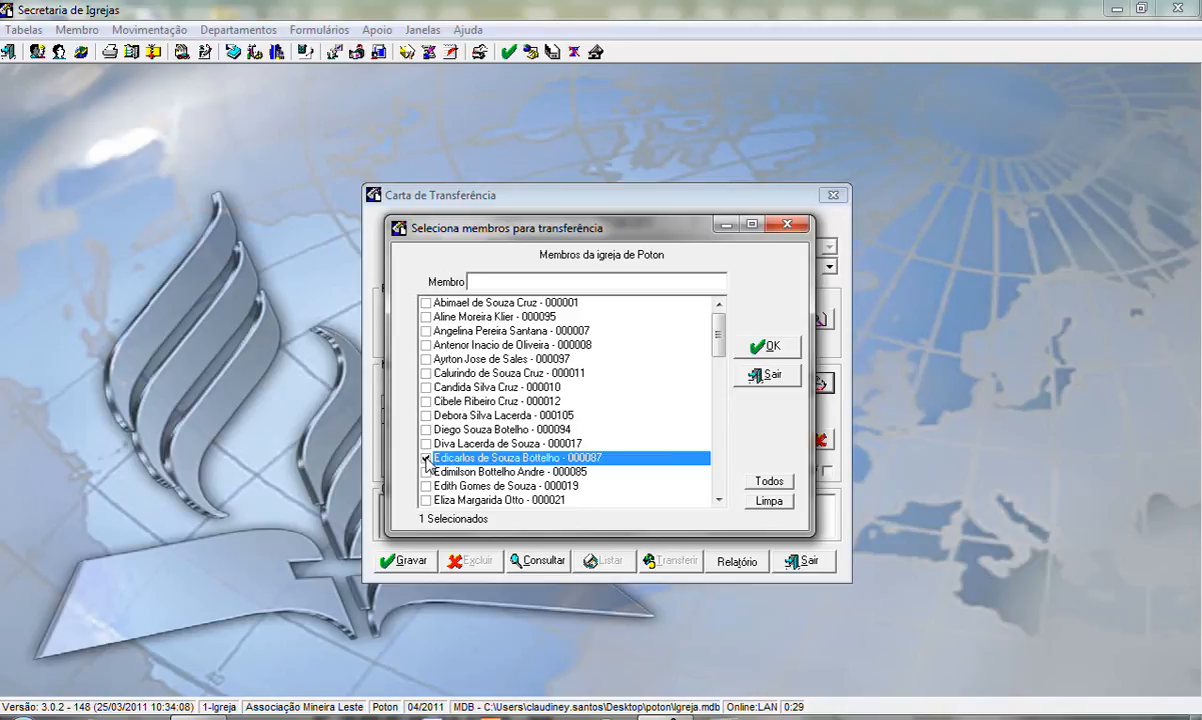
pyautogui.click(426, 401)
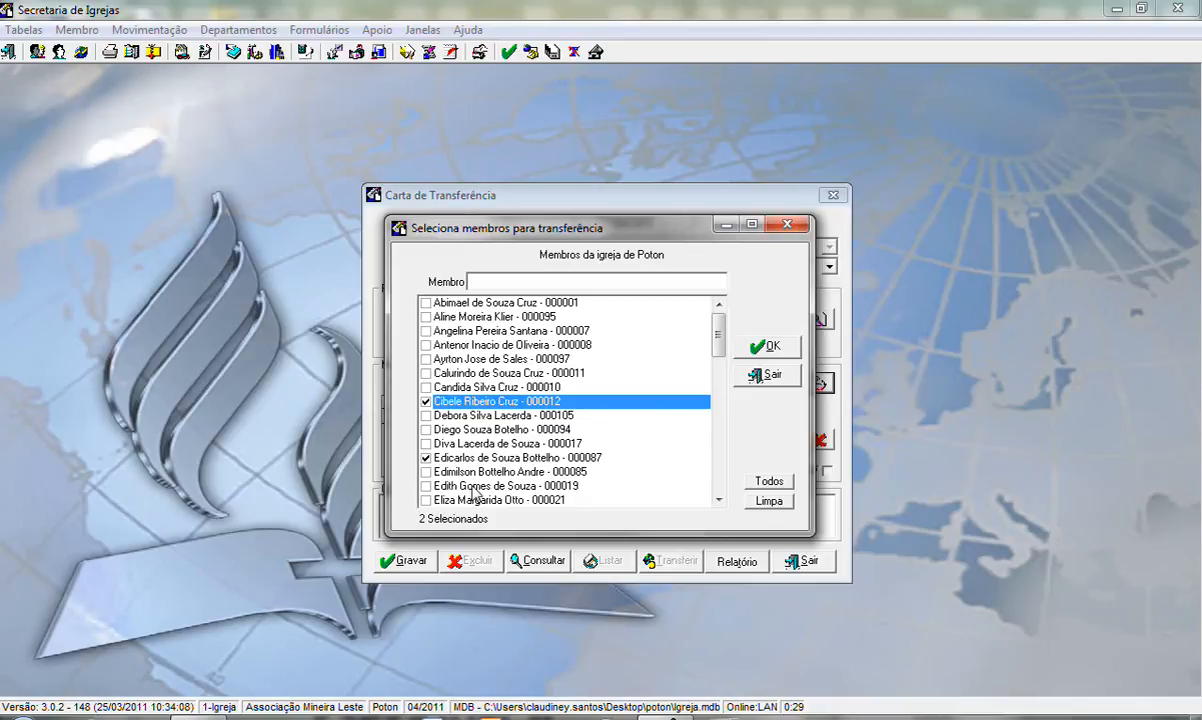
pyautogui.click(761, 347)
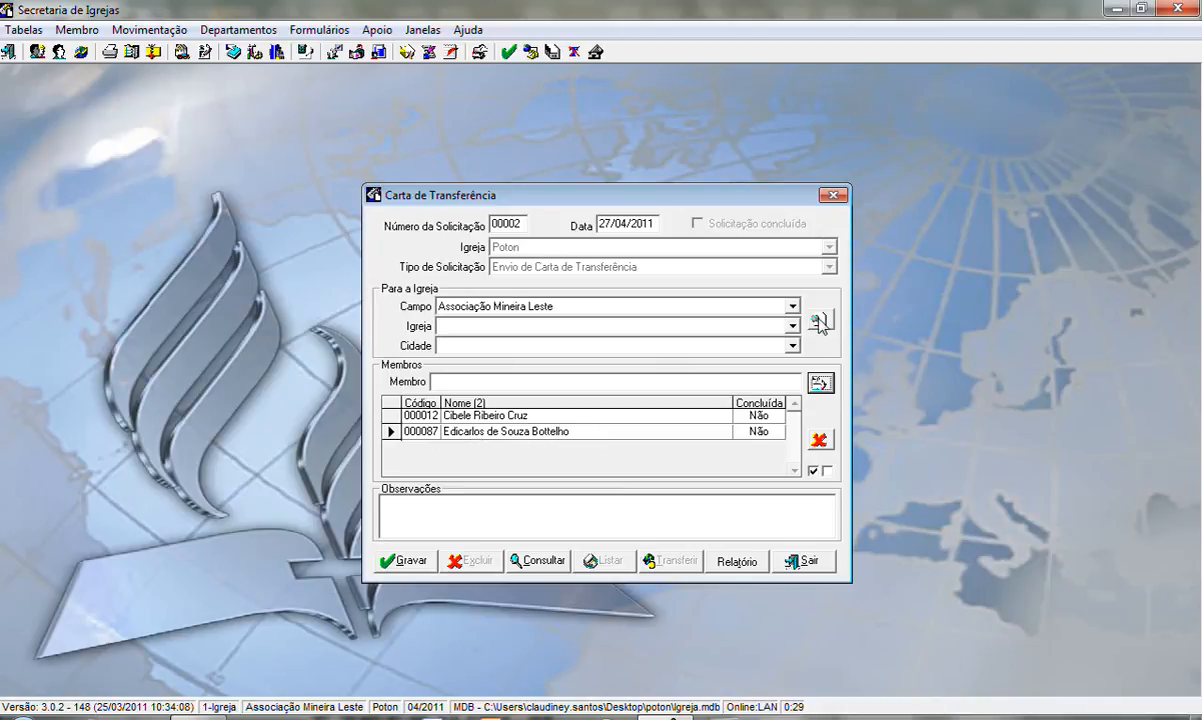
# Search churches by the name "Governador valadares" and set Governador Valadares(Central) as the destination church.
pyautogui.click(818, 322)
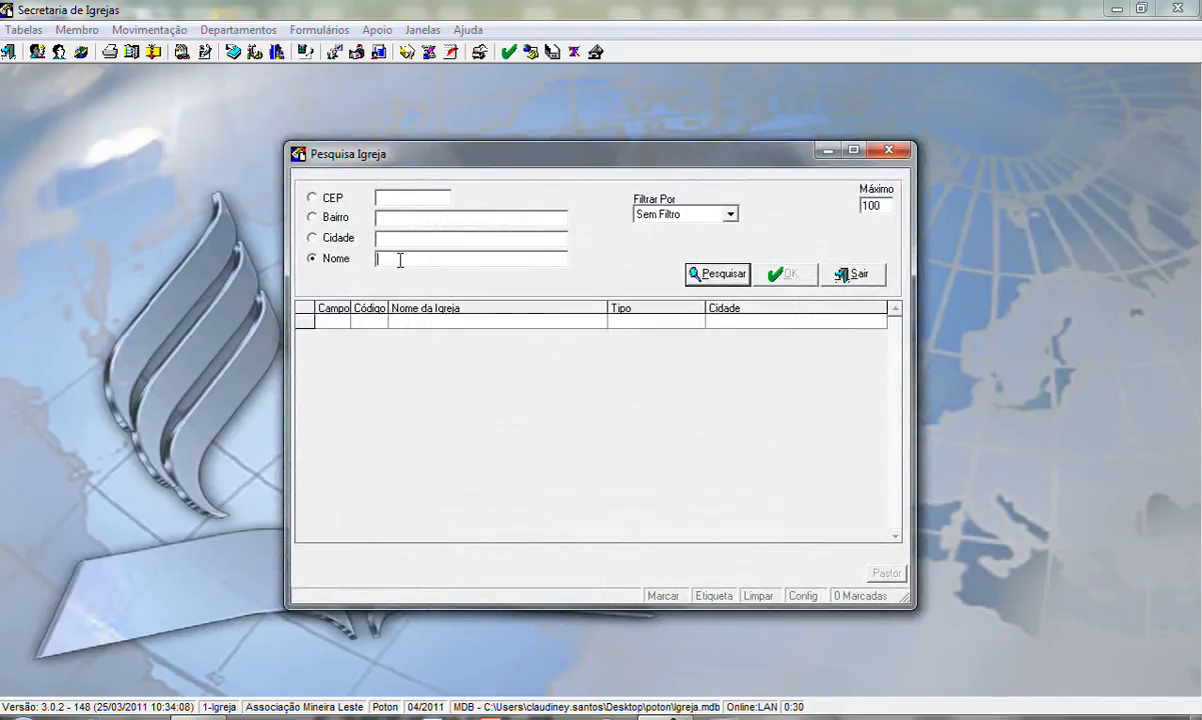
pyautogui.write('Governador valadares')
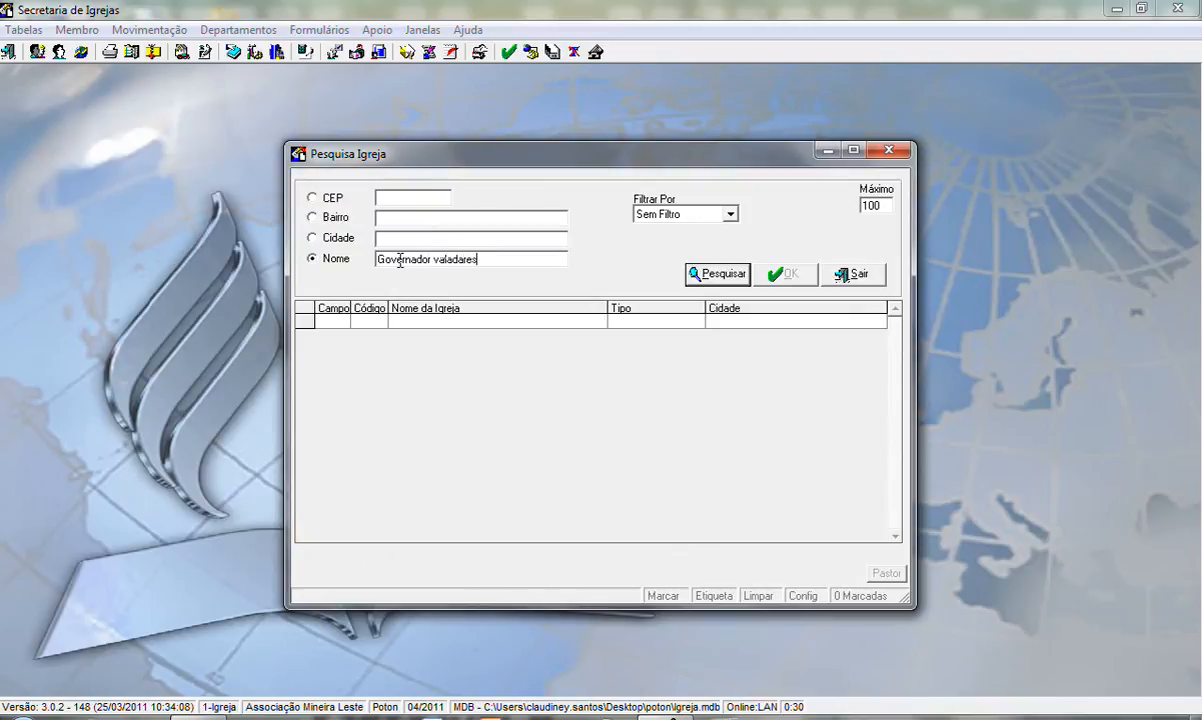
pyautogui.click(709, 278)
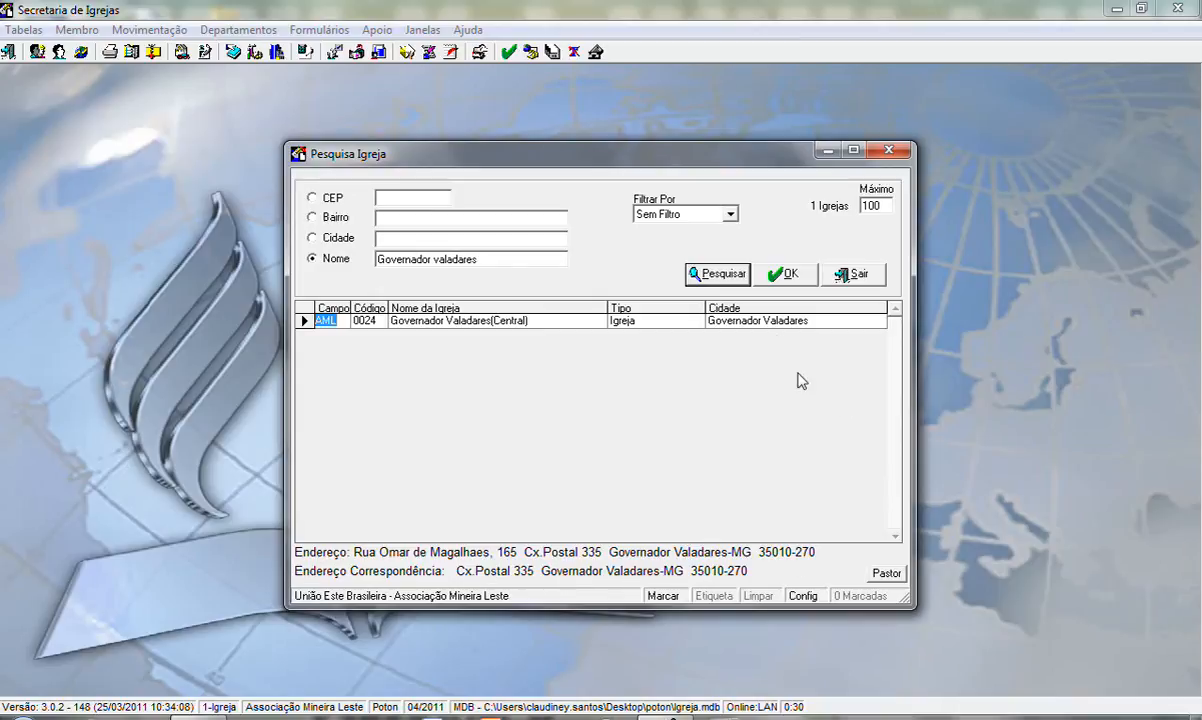
pyautogui.click(779, 272)
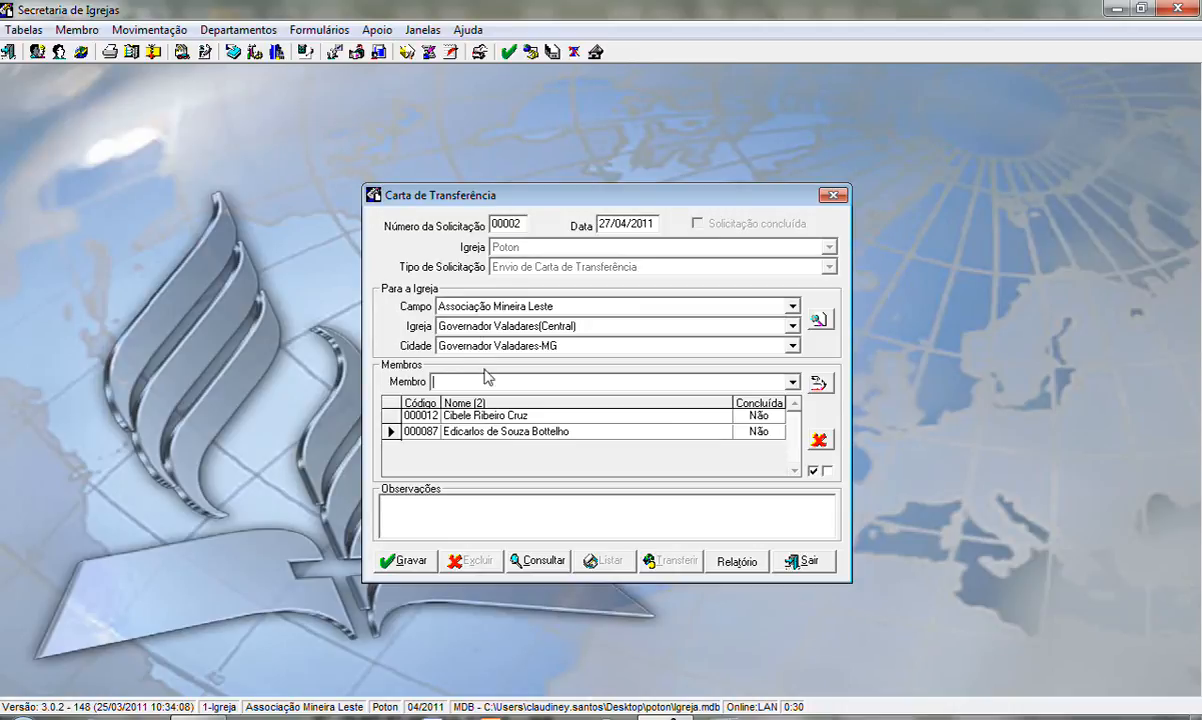
# Save the transfer request and list letter 002 - Enviar Carta de Transferência as an on-screen preview.
pyautogui.click(408, 568)
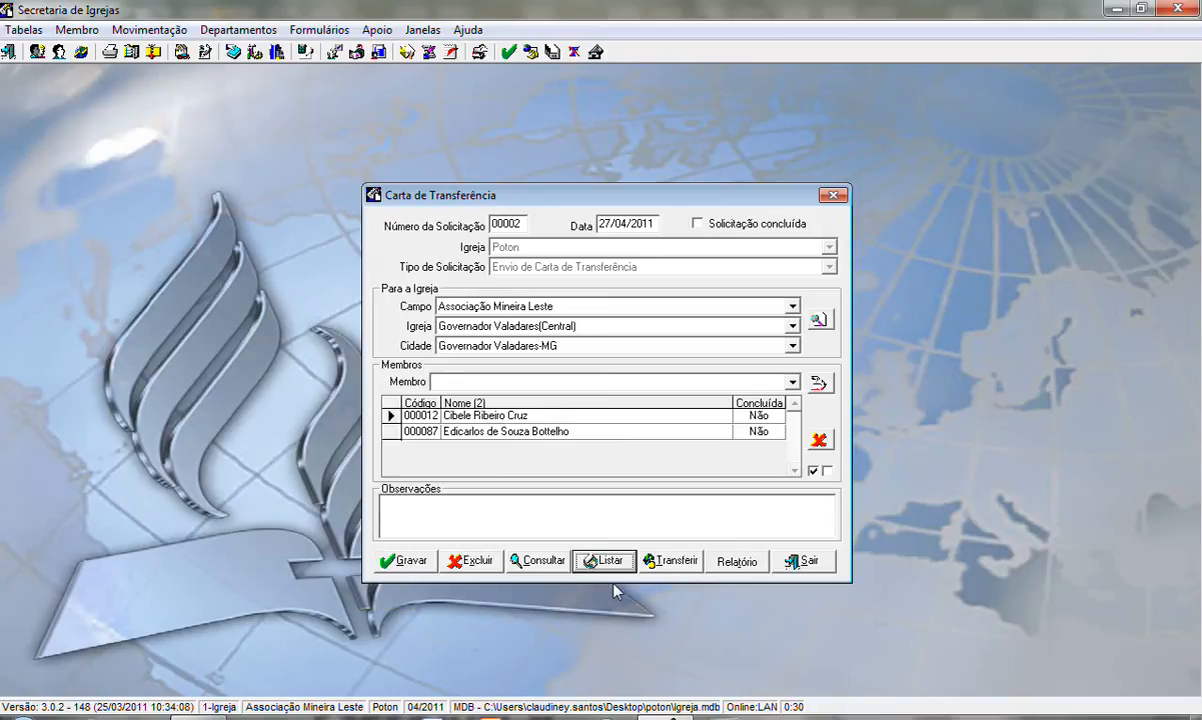
pyautogui.click(597, 564)
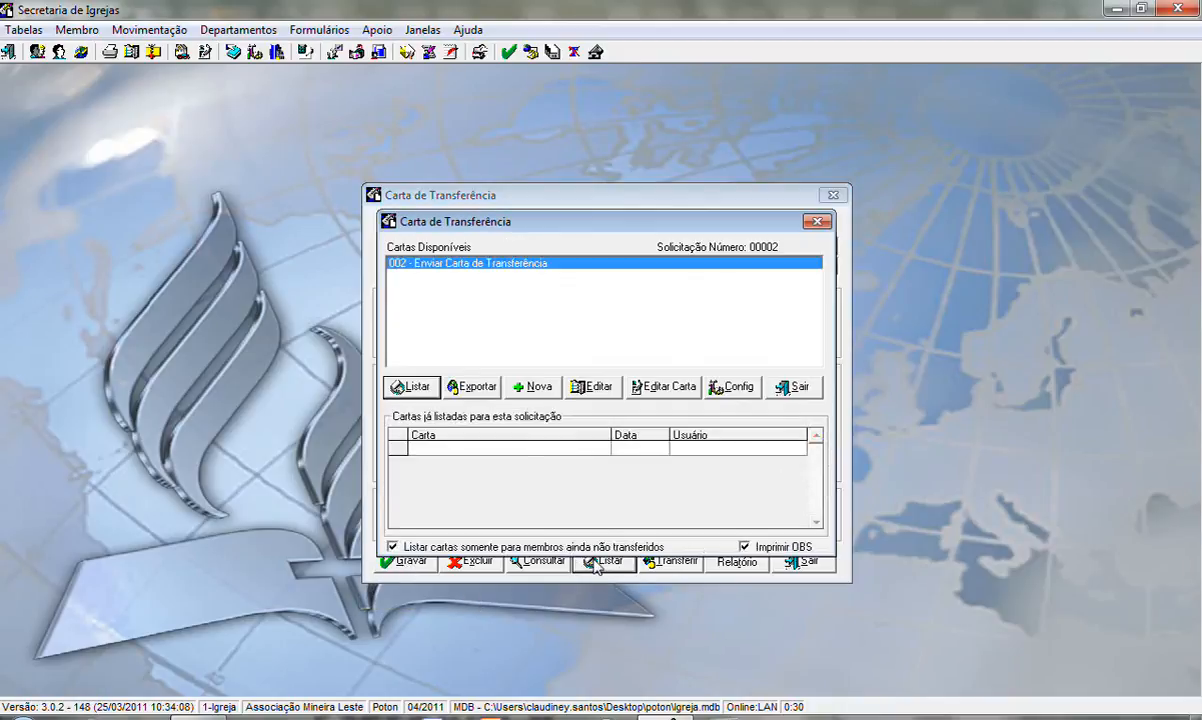
pyautogui.click(415, 389)
pyautogui.click(475, 464)
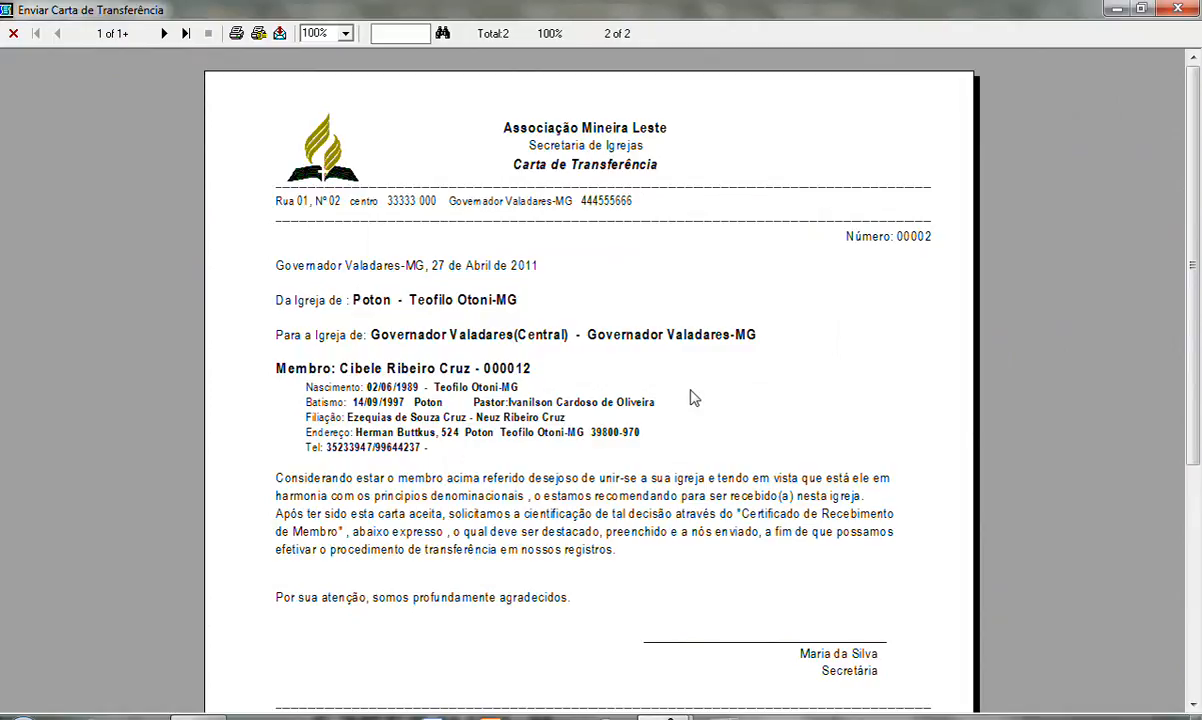
# Examine both members' transfer letters and the Certificado de Recebimento de Membro section in the preview.
pyautogui.click(164, 33)
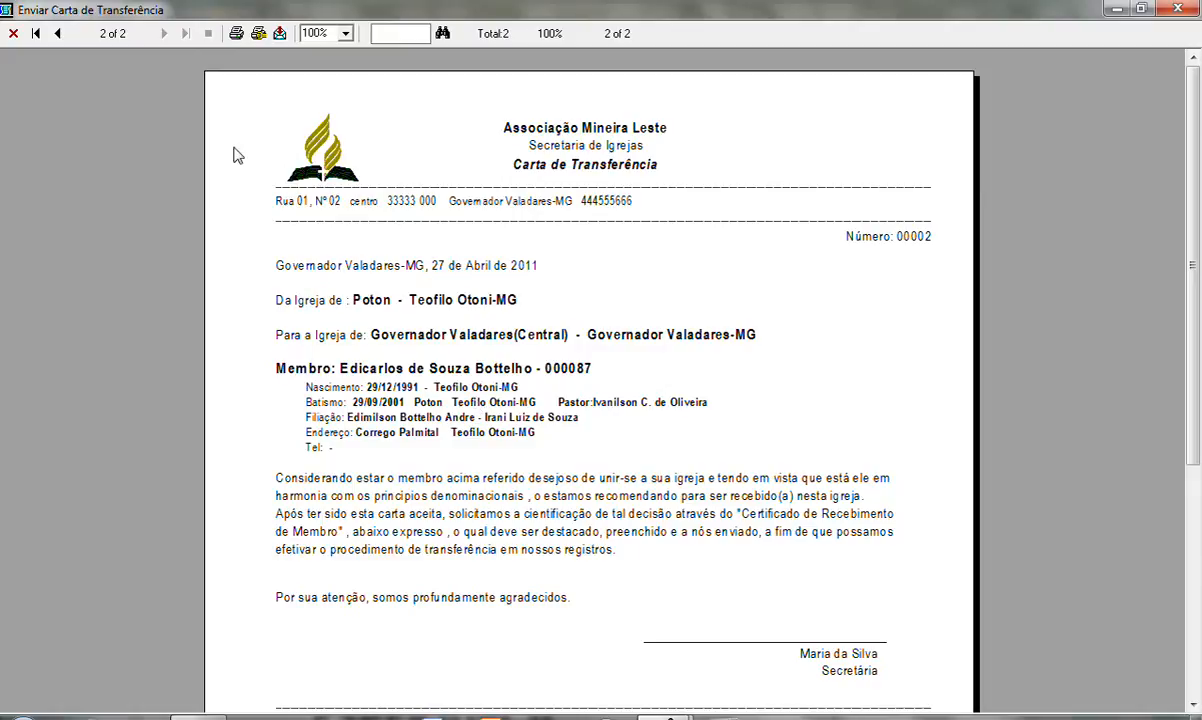
pyautogui.click(57, 33)
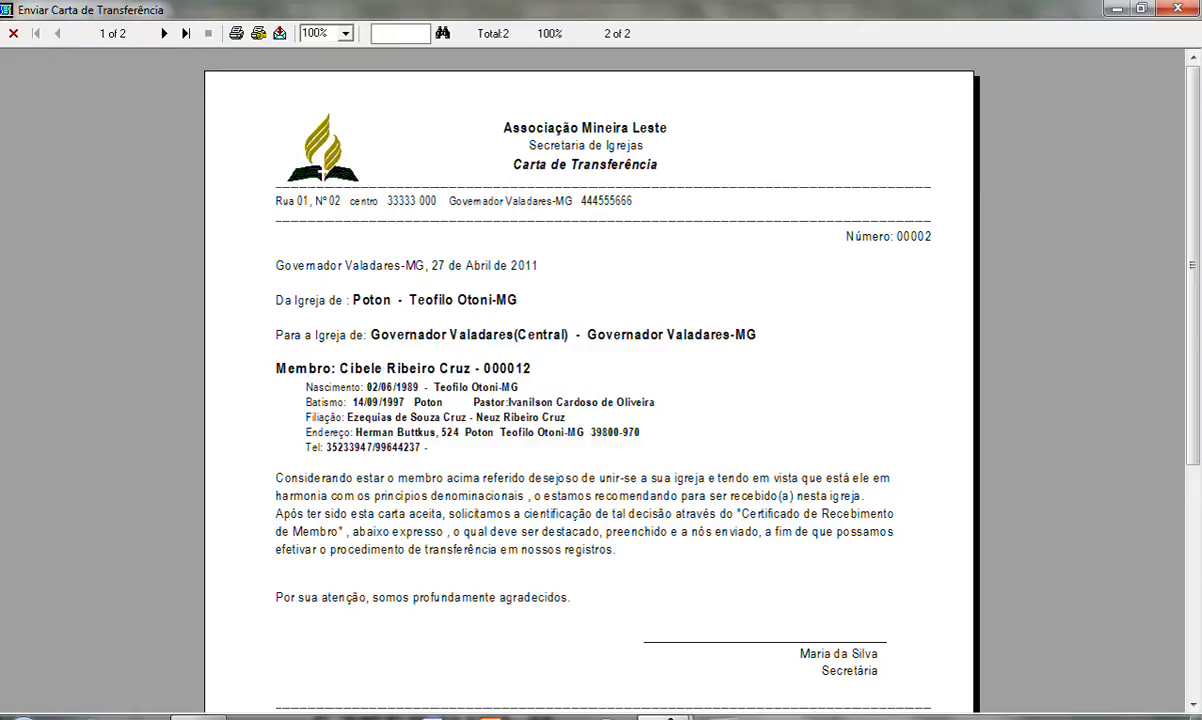
pyautogui.scroll(-1, 1192, 229)
pyautogui.scroll(-5, 1195, 229)
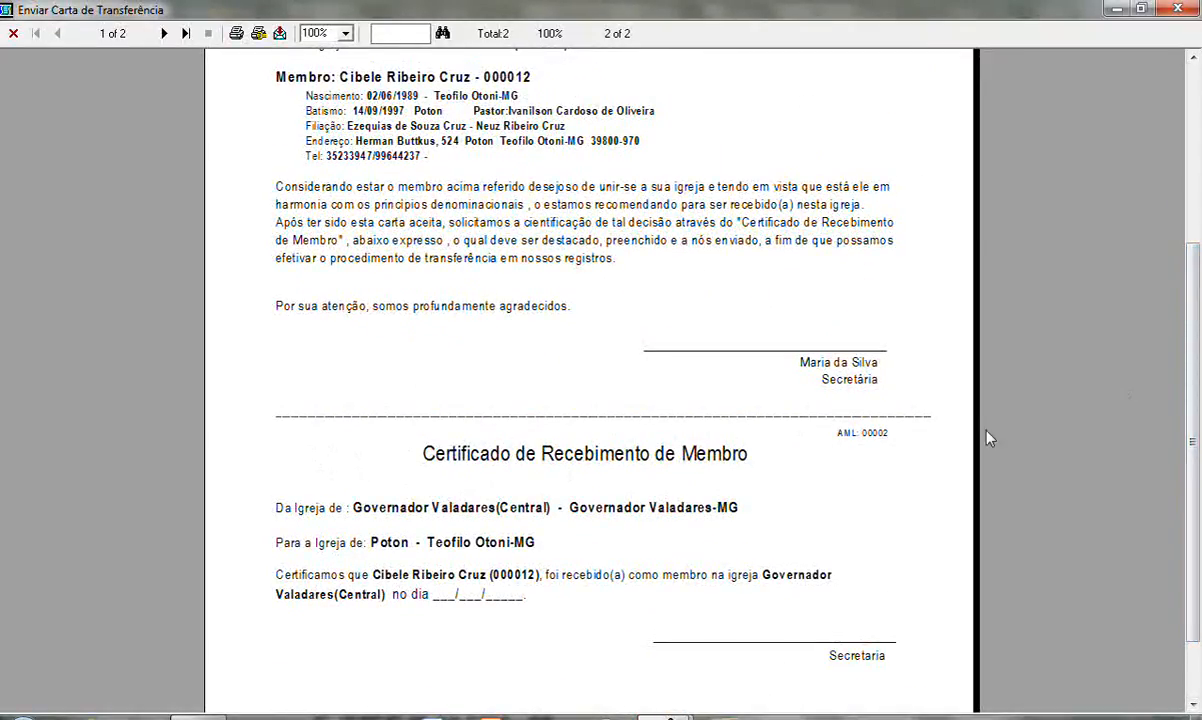
pyautogui.scroll(1, 1195, 400)
pyautogui.moveTo(1195, 400); pyautogui.dragTo(1192, 292)
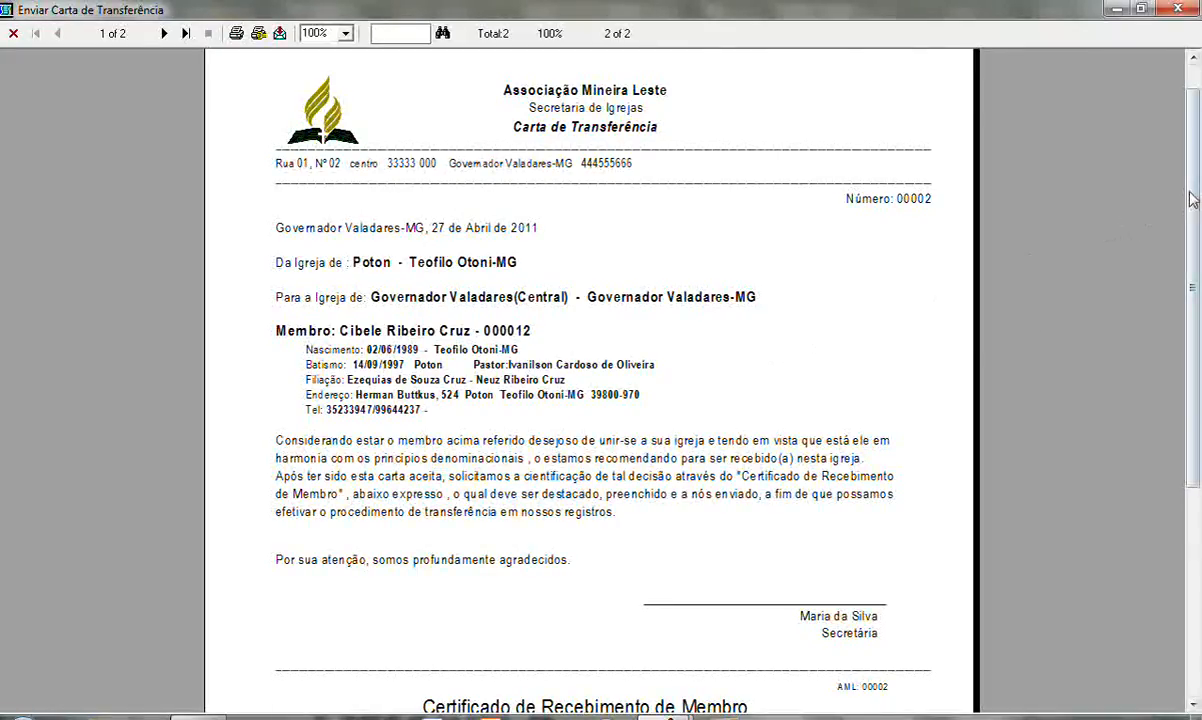
pyautogui.moveTo(1192, 191); pyautogui.dragTo(1192, 366)
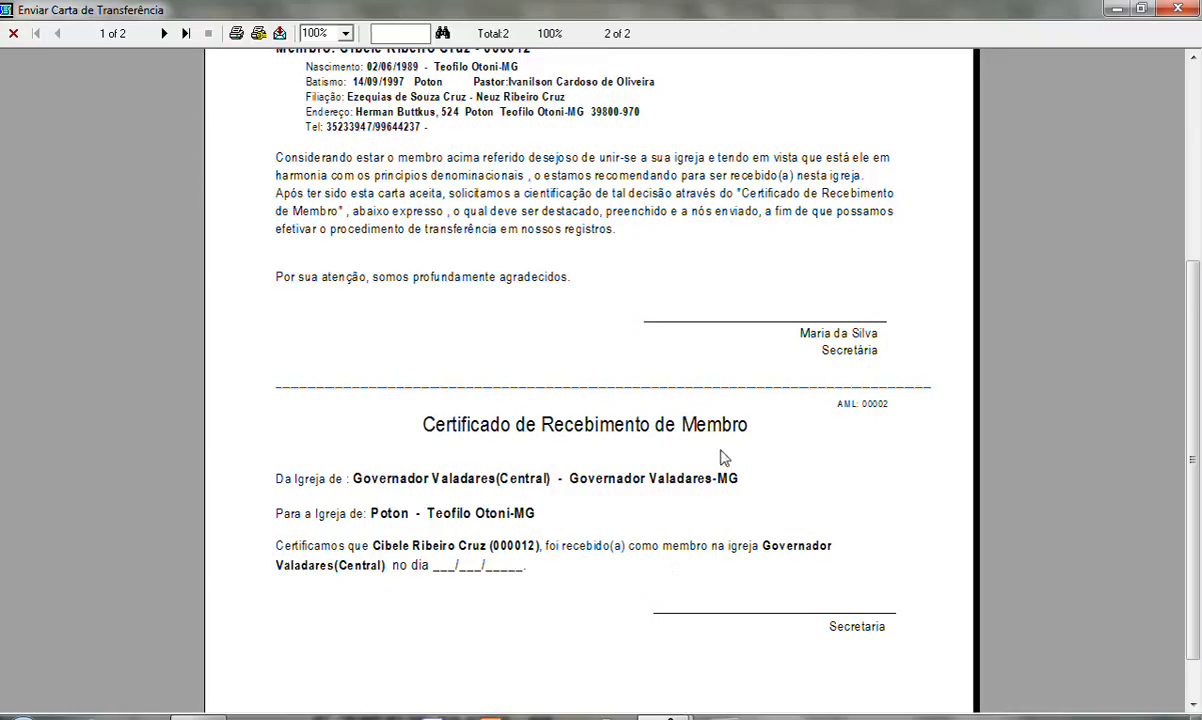
pyautogui.moveTo(1190, 422); pyautogui.dragTo(1025, 380)
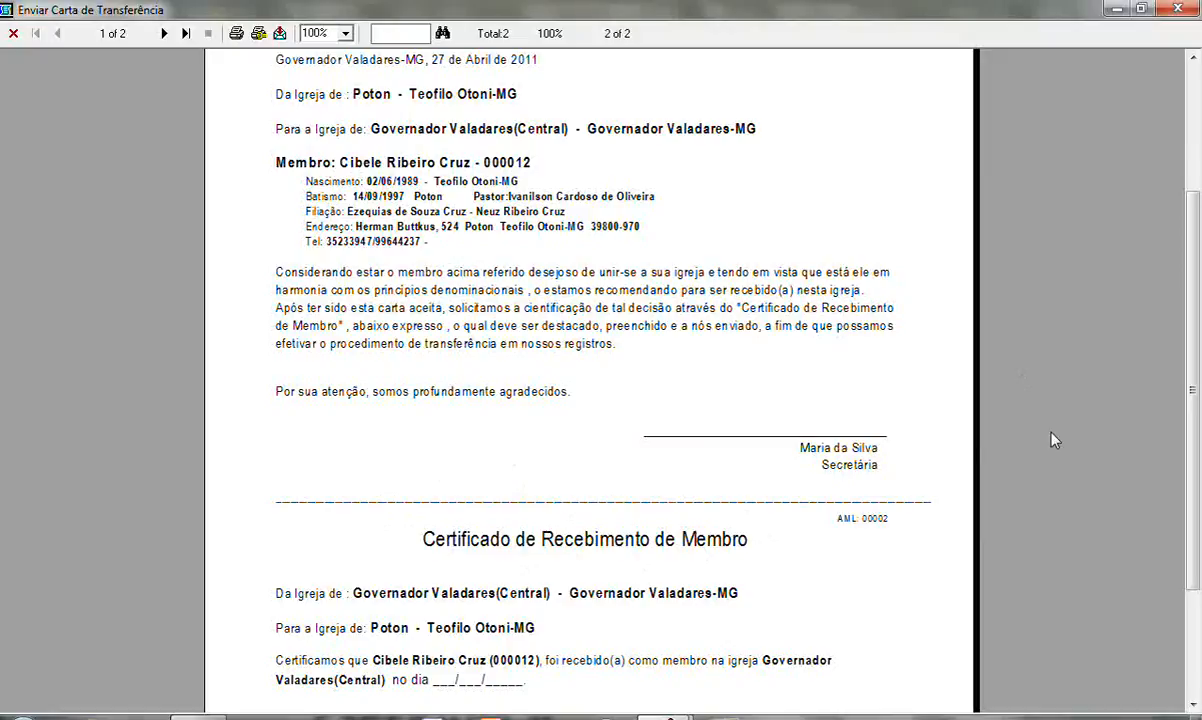
pyautogui.moveTo(1195, 359); pyautogui.dragTo(1198, 321)
pyautogui.scroll(3, 1190, 300)
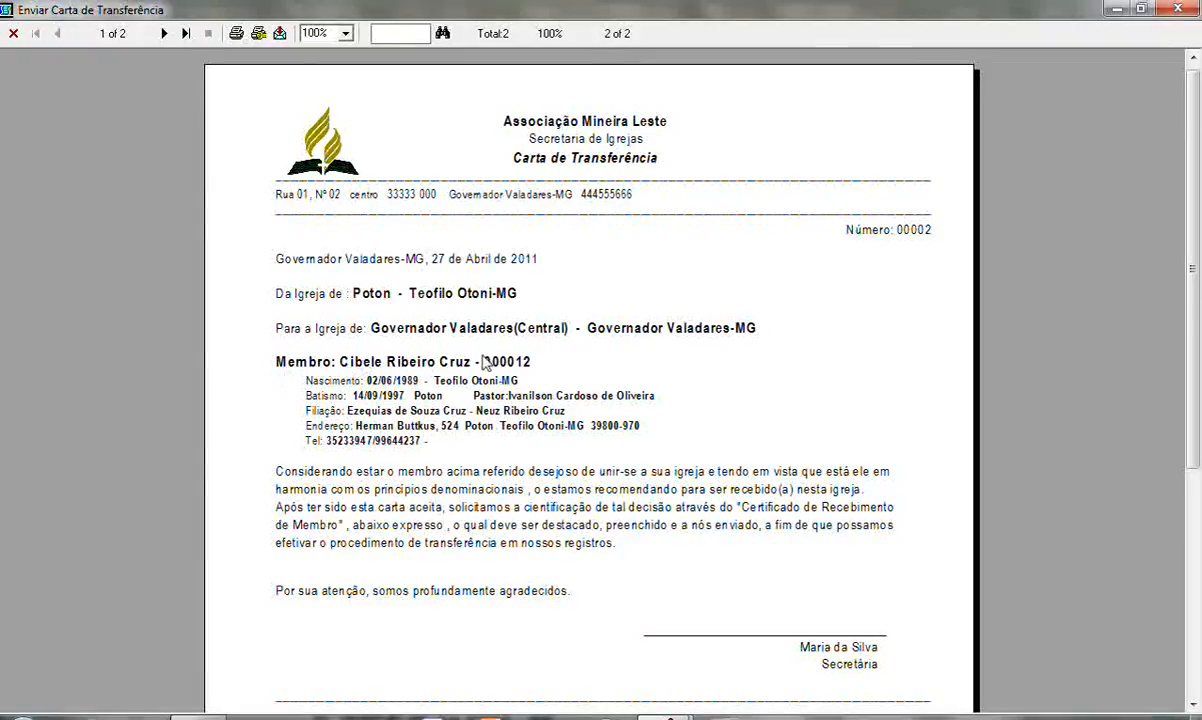
# Close the letter preview, the available letters window and the transfer request window.
pyautogui.click(1180, 8)
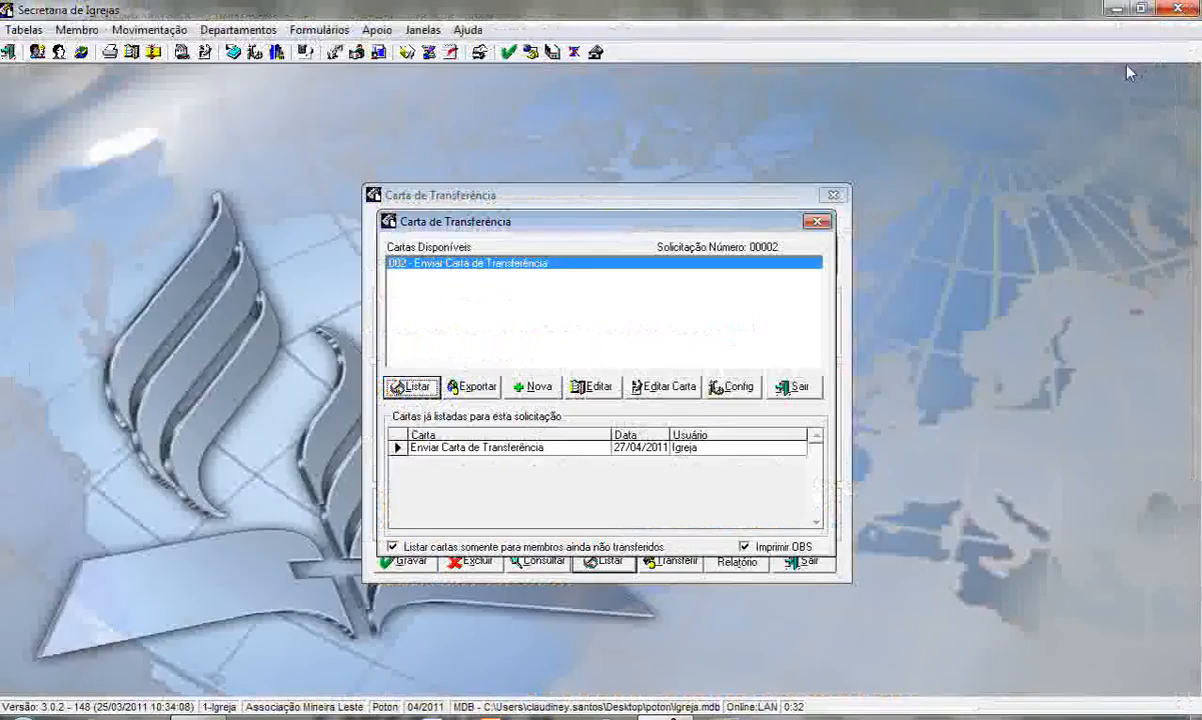
pyautogui.click(818, 222)
pyautogui.click(833, 196)
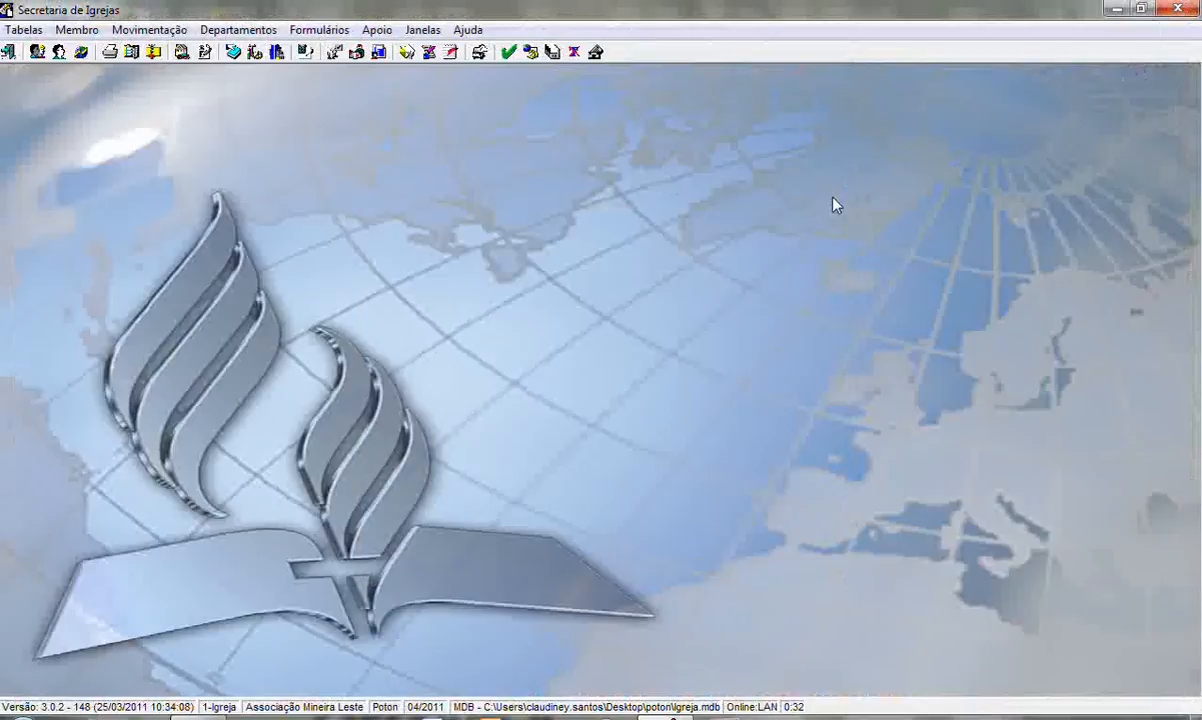